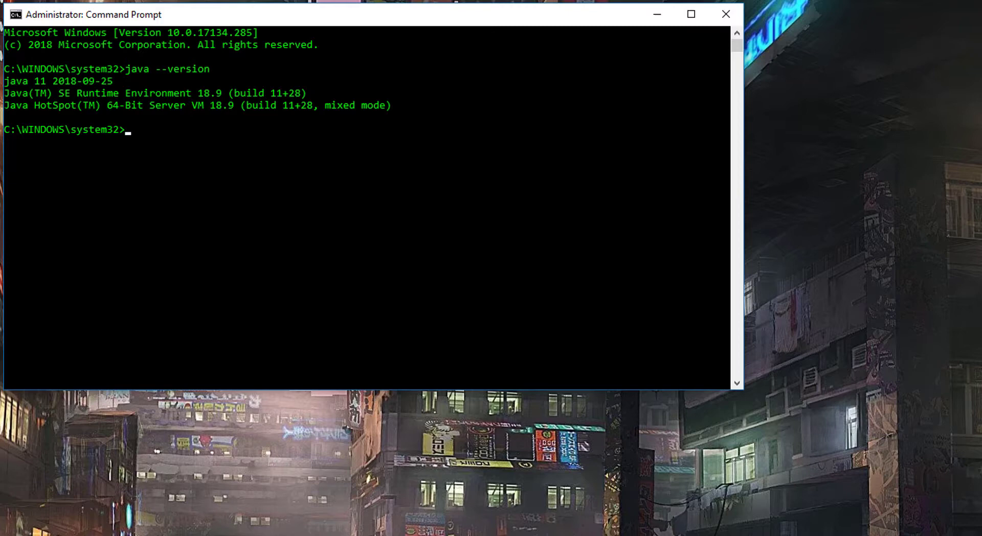
- Open the Environment Variables dialog through the properties of This PC and the advanced system settings
key("super")
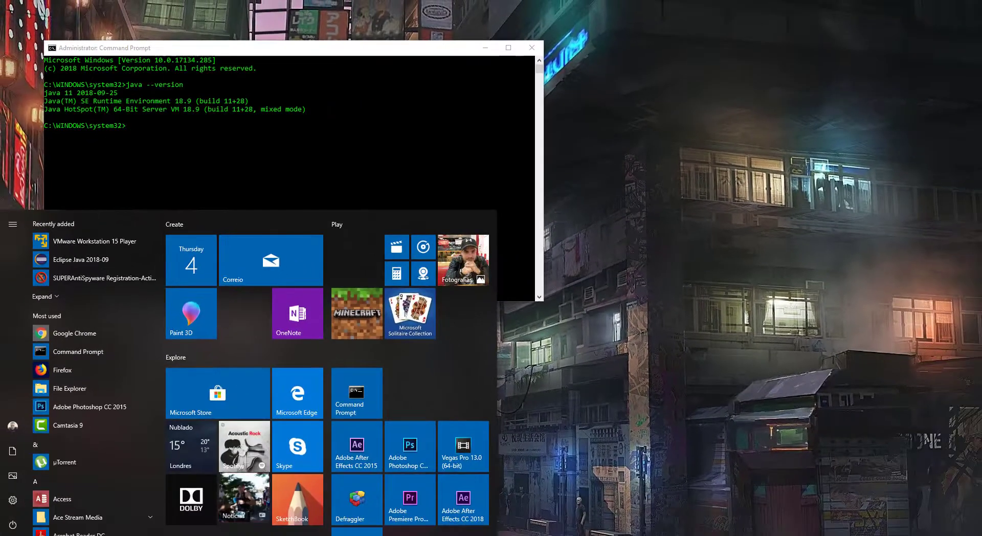
key("super")
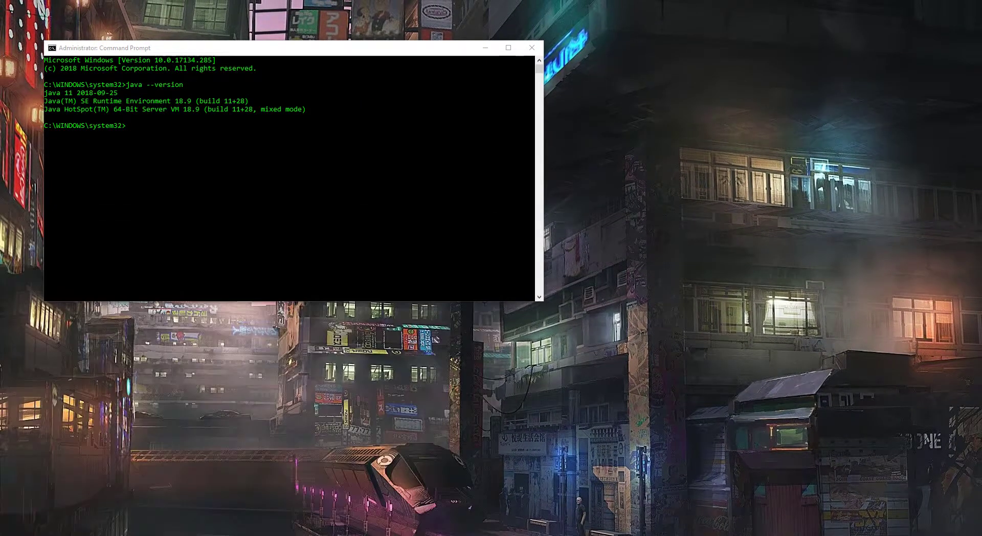
key("super+e")
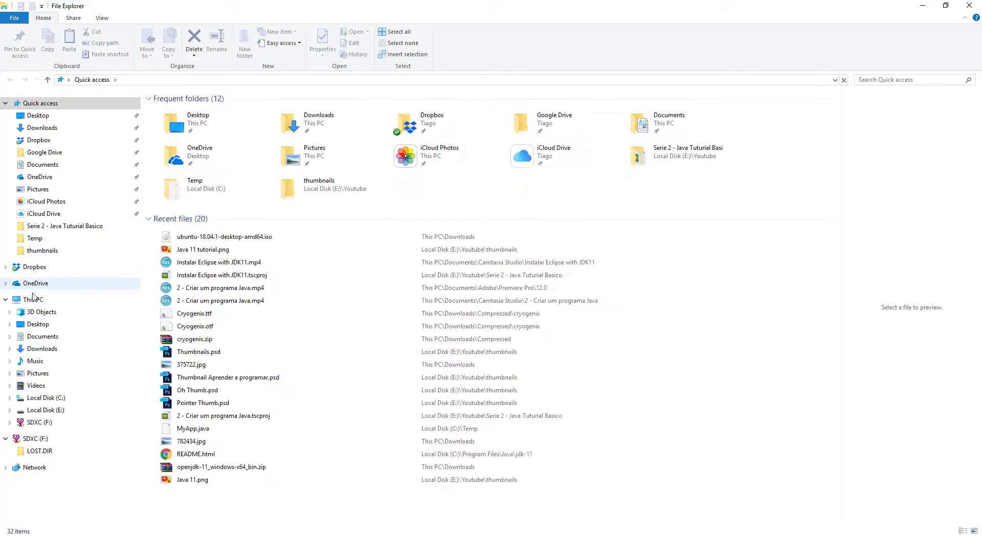
right_click(34, 301)
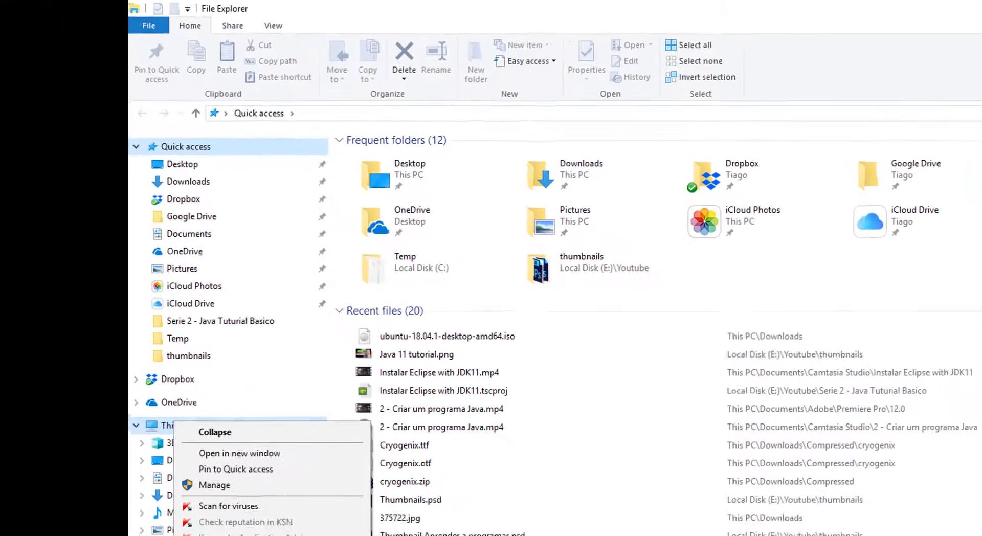
left_click(94, 518)
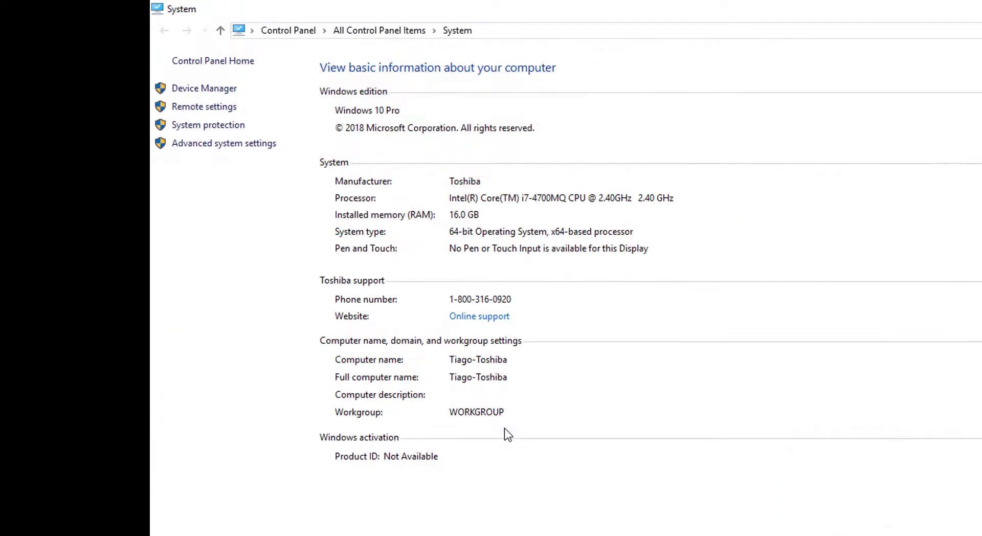
left_click(219, 144)
left_click(464, 378)
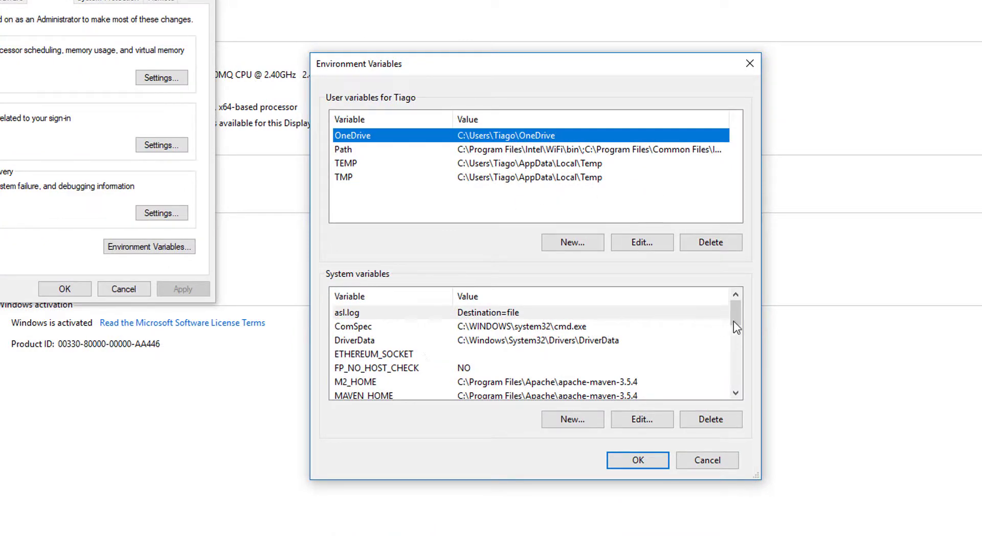
- Delete the C:\Program Files\Java\jdk-11\bin entry from the system Path variable and save the environment variables
left_click_drag(736, 319, 735, 342)
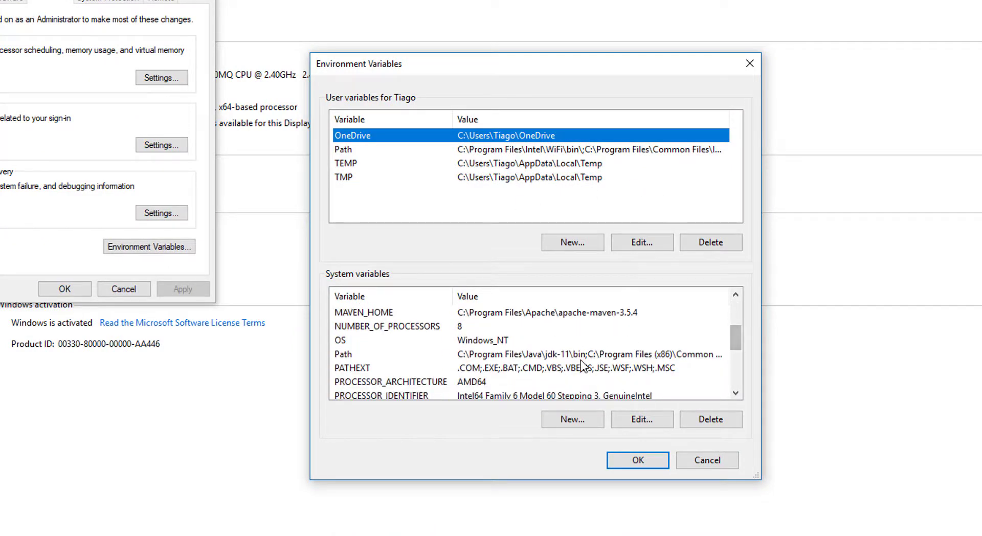
left_click(566, 358)
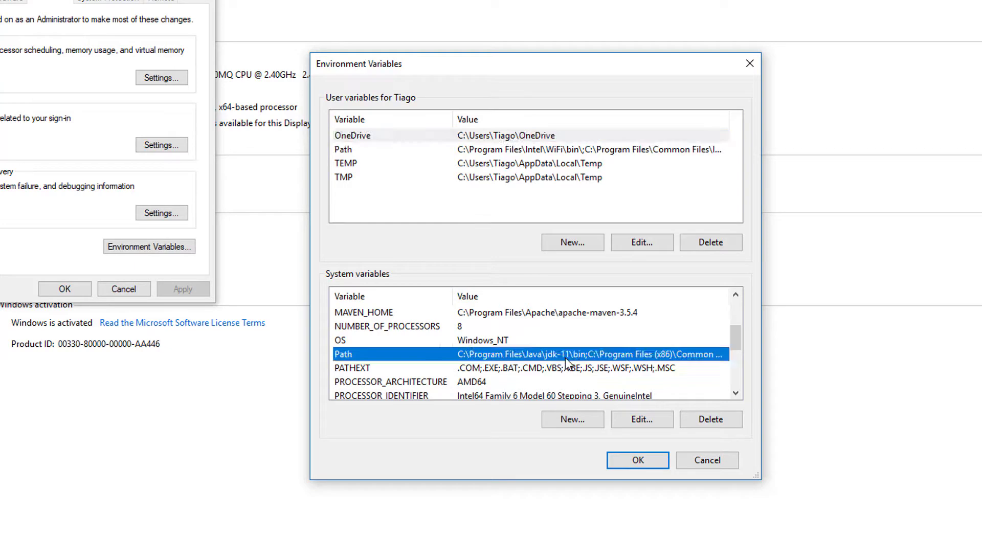
double_click(381, 358)
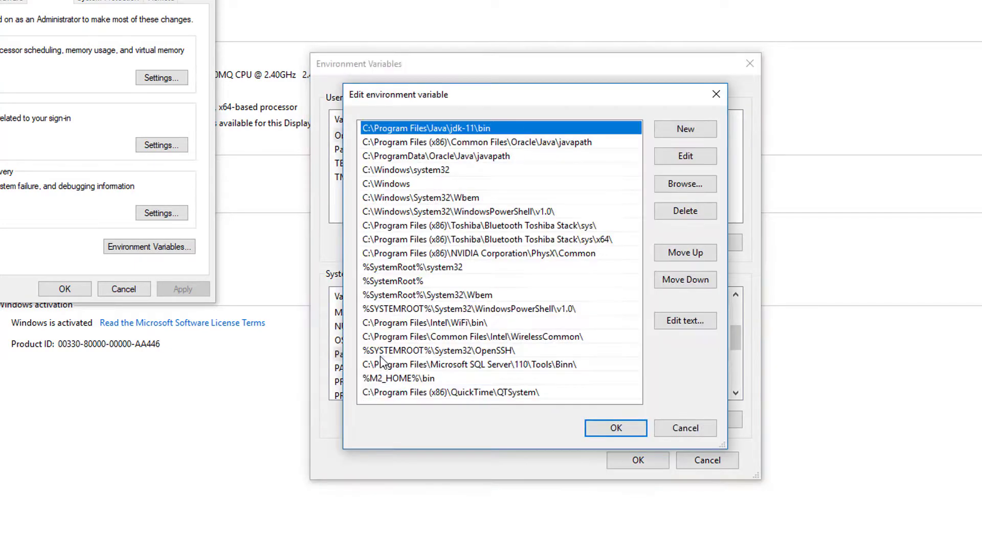
double_click(450, 128)
left_click_drag(497, 128, 355, 128)
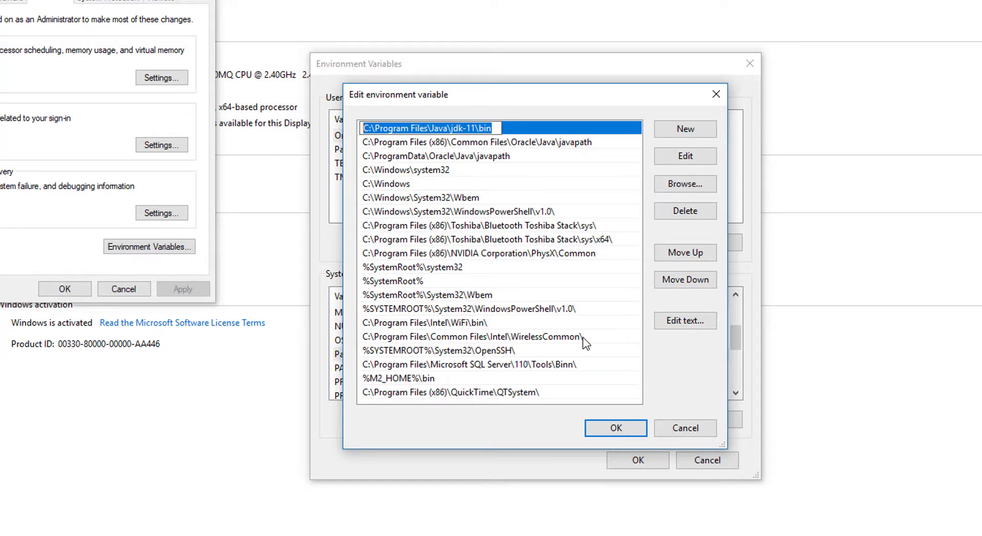
left_click(705, 212)
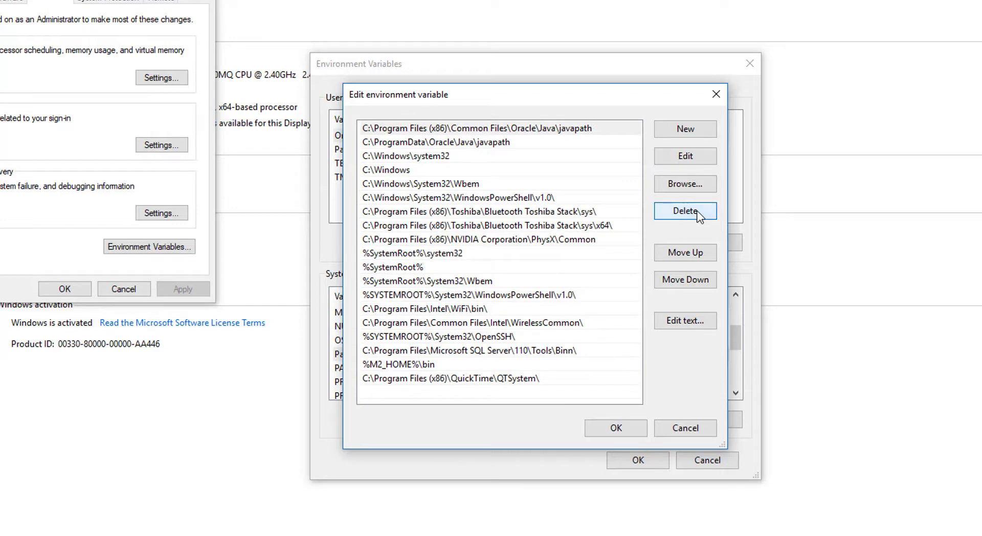
left_click(616, 428)
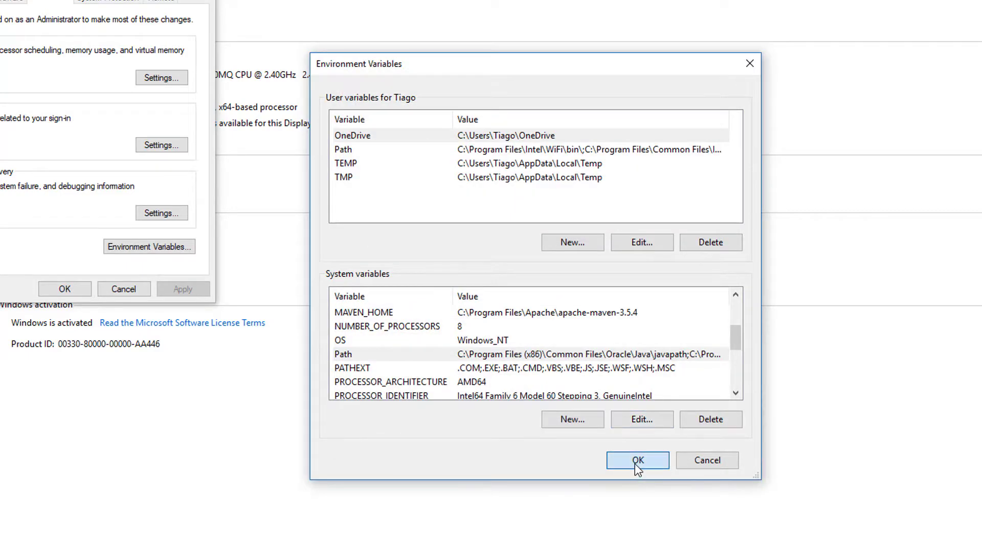
left_click(635, 461)
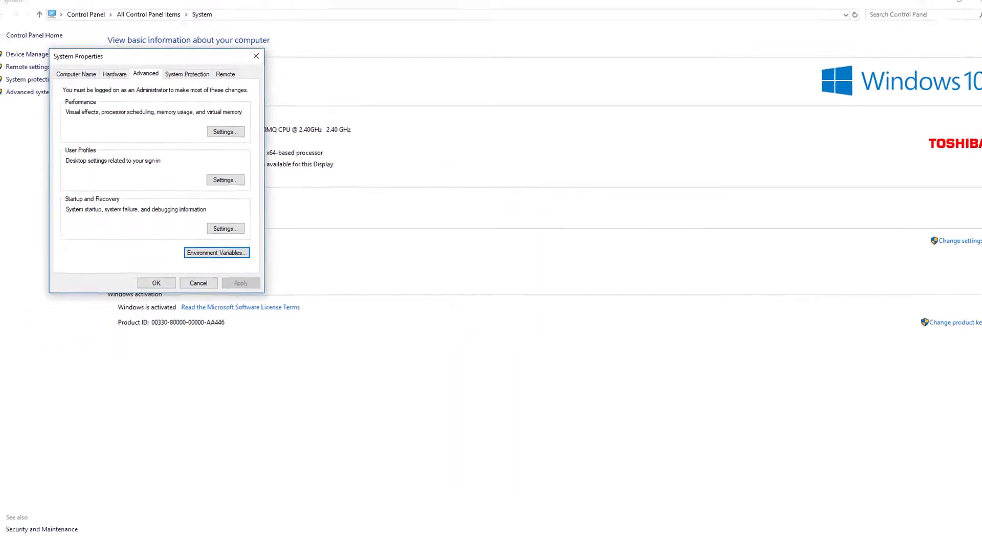
- Close the open Command Prompt and start a new one as administrator
key("alt+Tab")
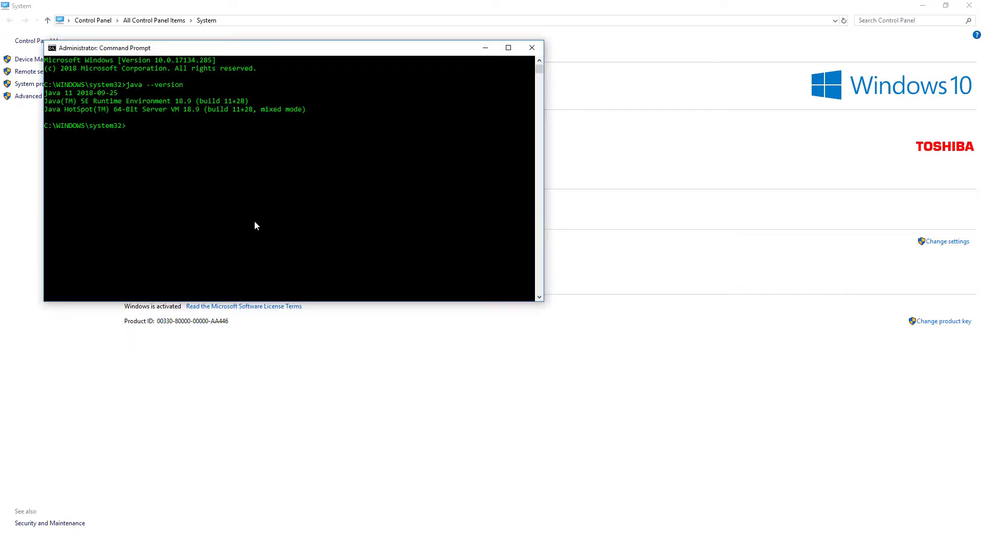
left_click(532, 48)
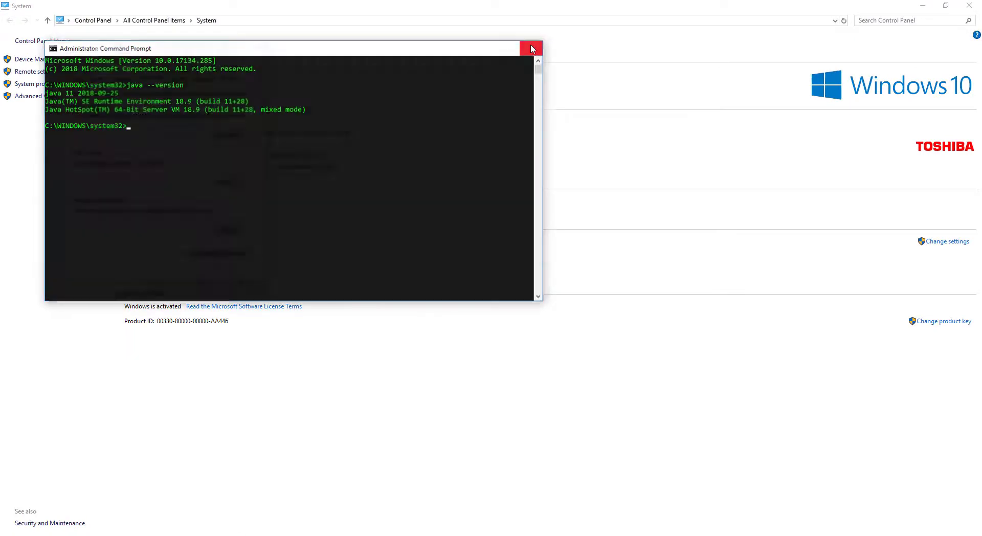
right_click(241, 534)
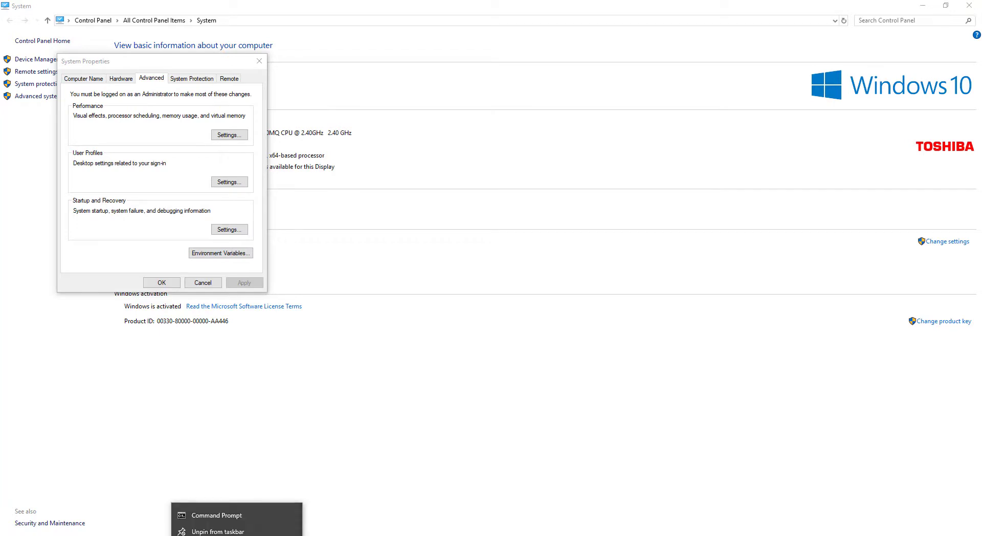
right_click(241, 508)
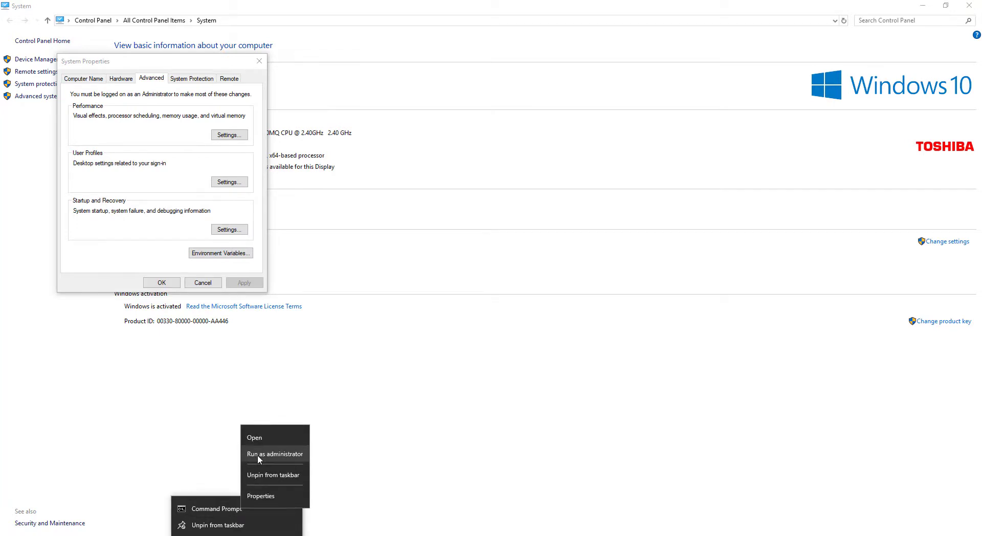
left_click(259, 455)
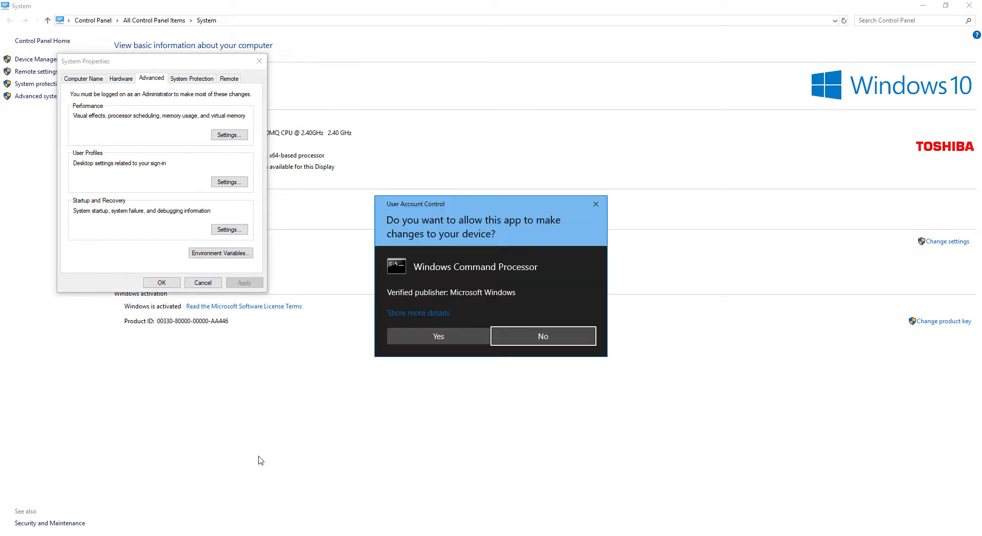
left_click(459, 339)
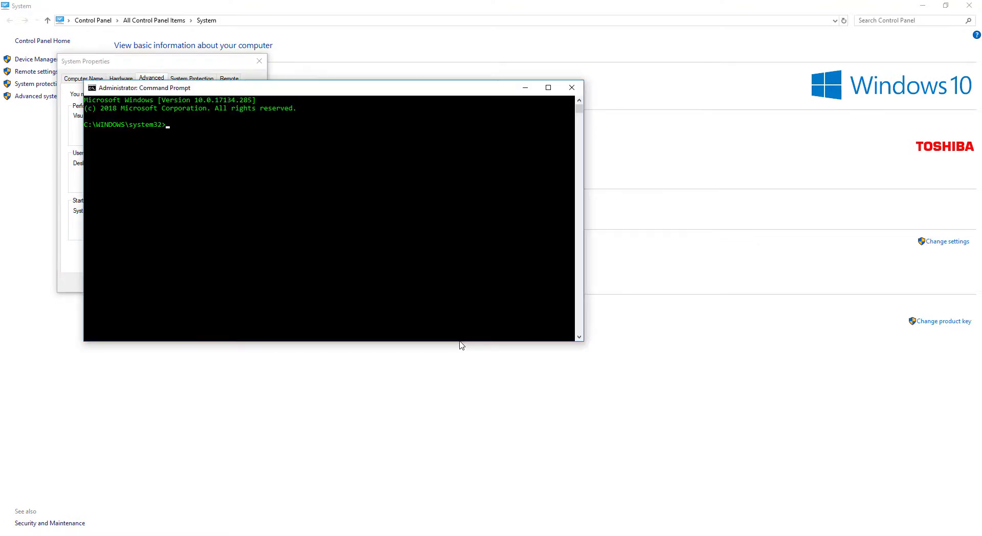
- Check the active Java version with the command java -version
type("java")
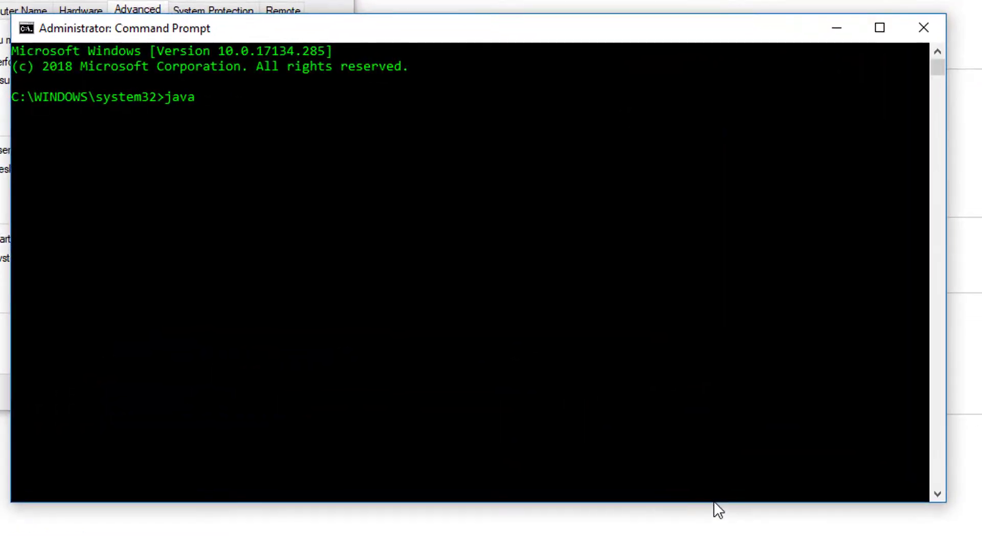
type(" -version")
key("Return")
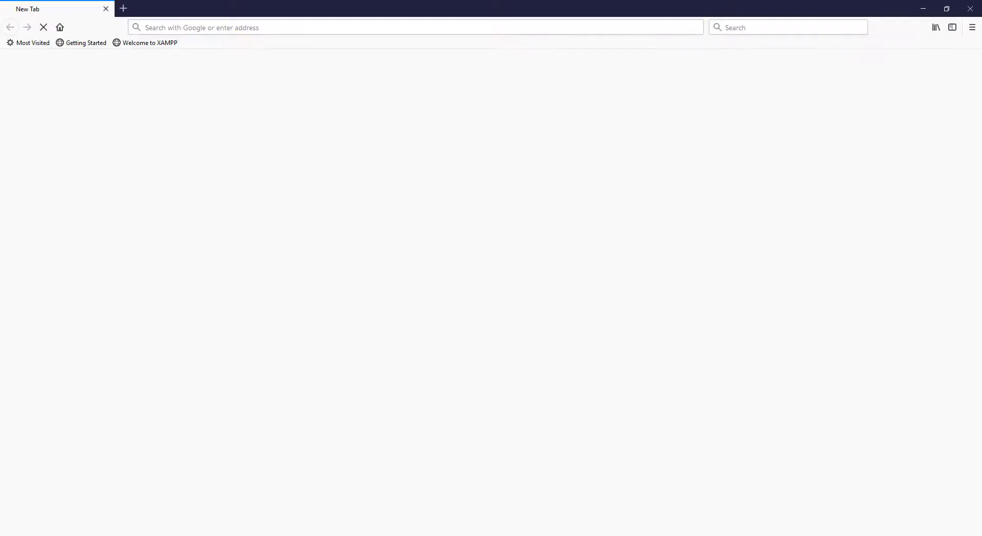
- In Firefox, search the web for "jdk 11" and open Oracle's Java SE Development Kit 11 downloads page
left_click(714, 27)
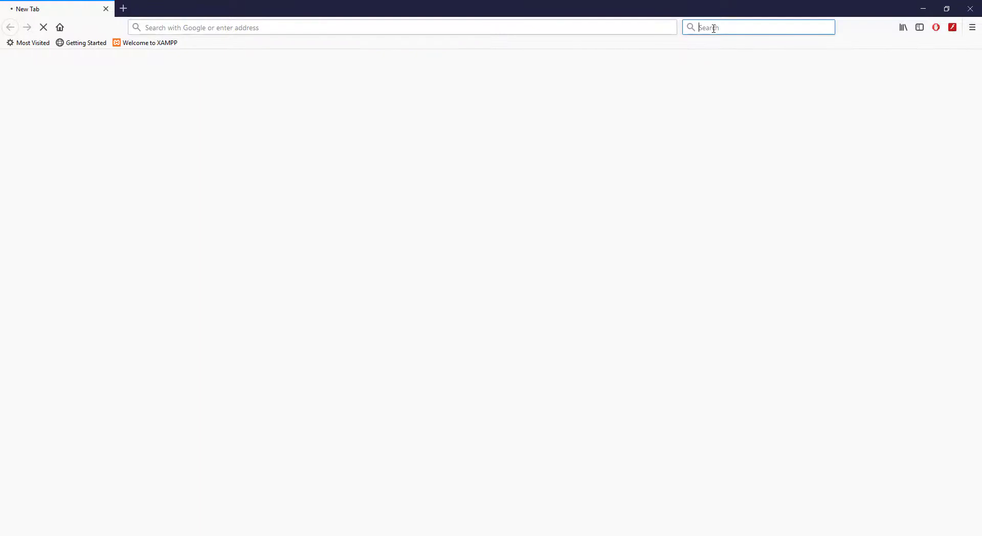
type("jdk 11")
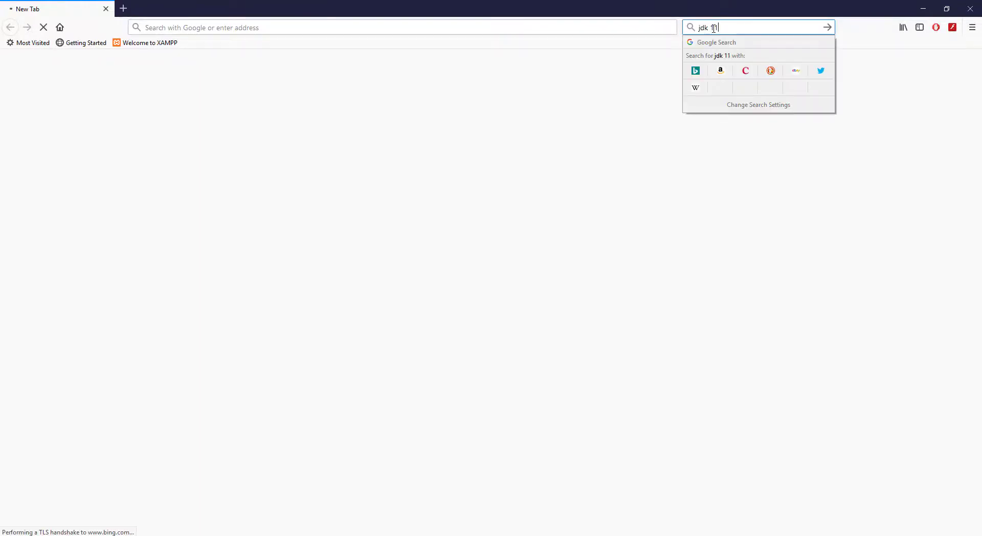
key("Return")
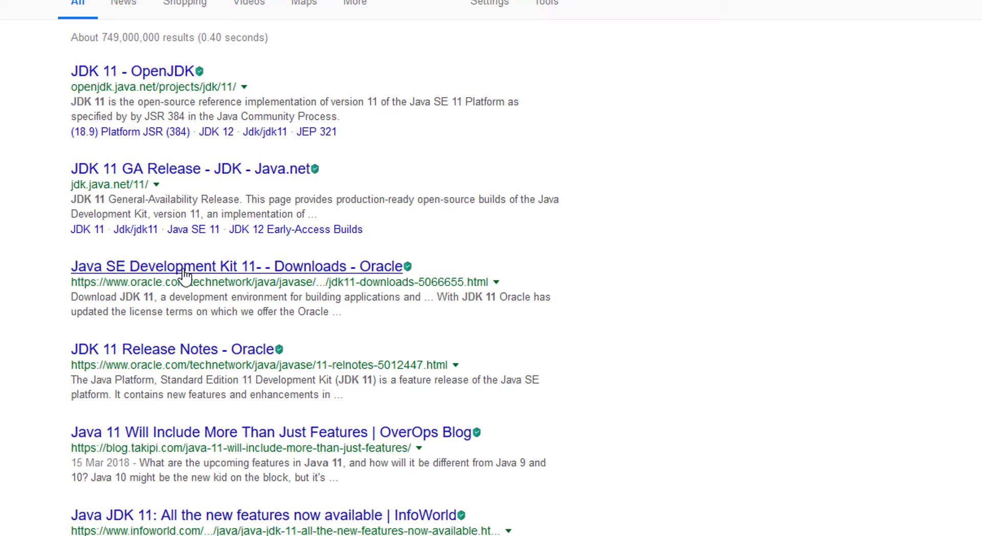
left_click(184, 268)
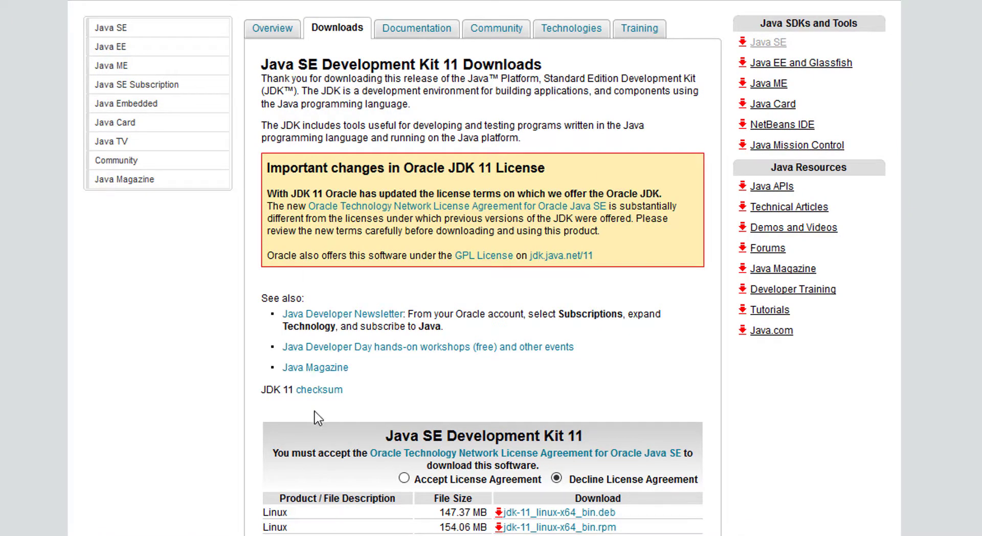
- Accept the Oracle license agreement and download the Windows installer jdk-11_windows-x64_bin.exe
left_click(404, 478)
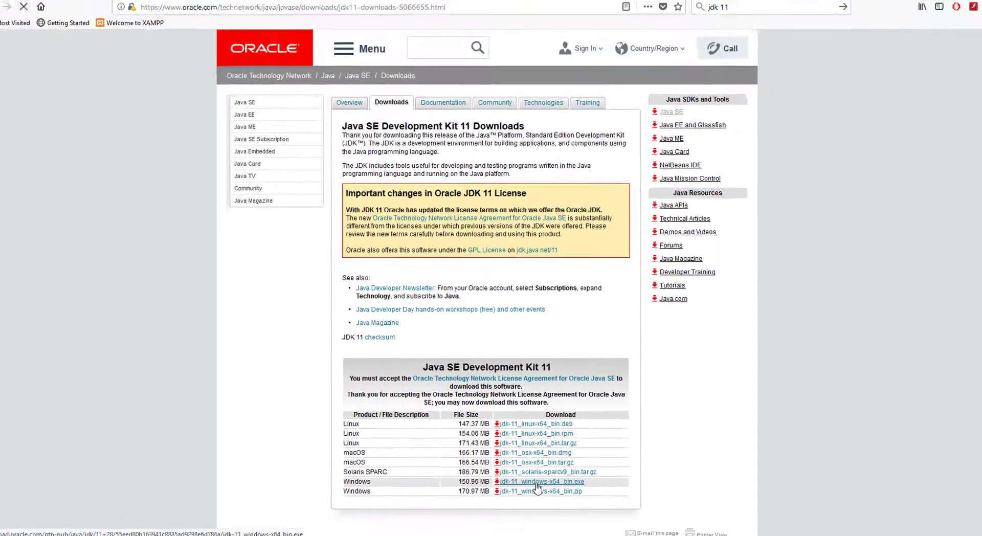
left_click(577, 481)
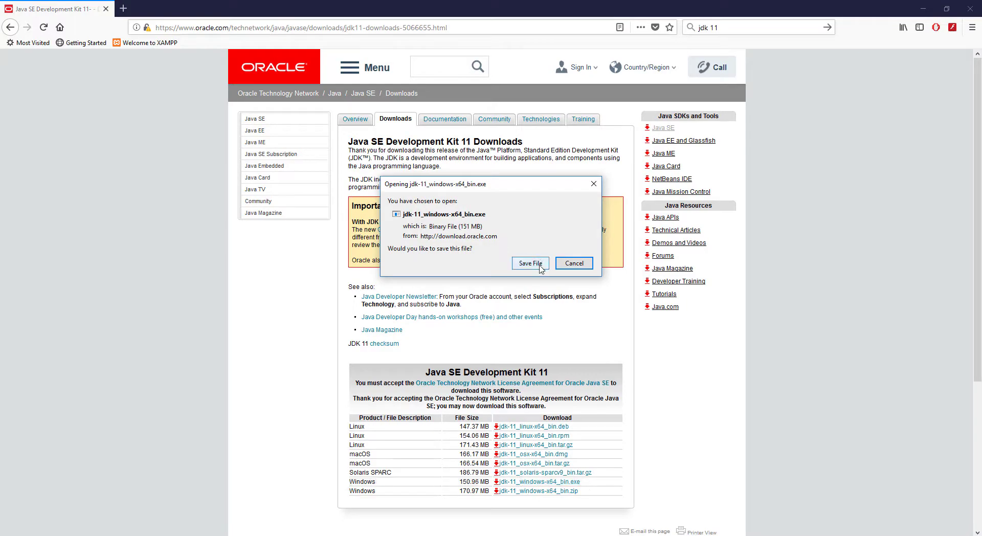
left_click(530, 263)
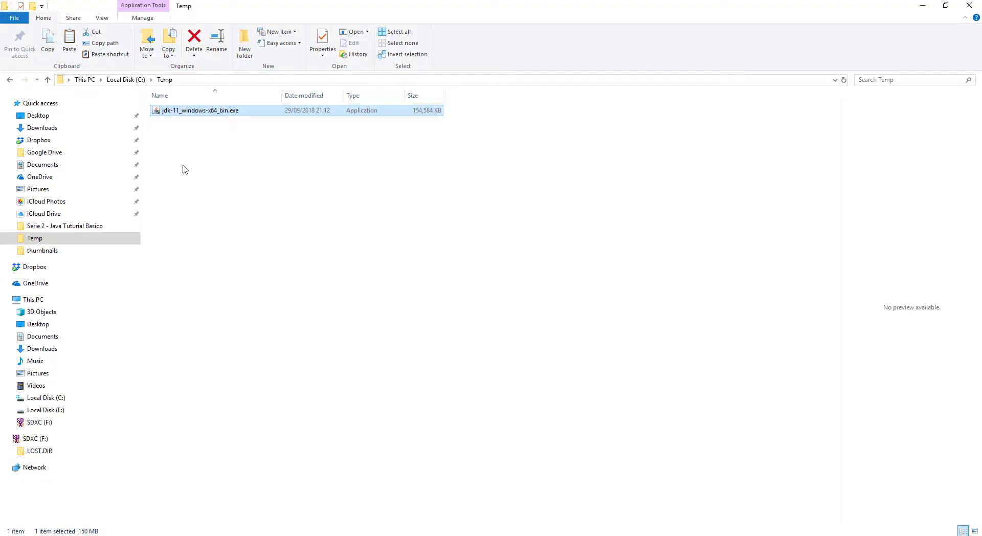
- Run jdk-11_windows-x64_bin.exe from the Temp folder as administrator and install JDK 11 with the default features to C:\Program Files\Java\jdk-11\
right_click(202, 115)
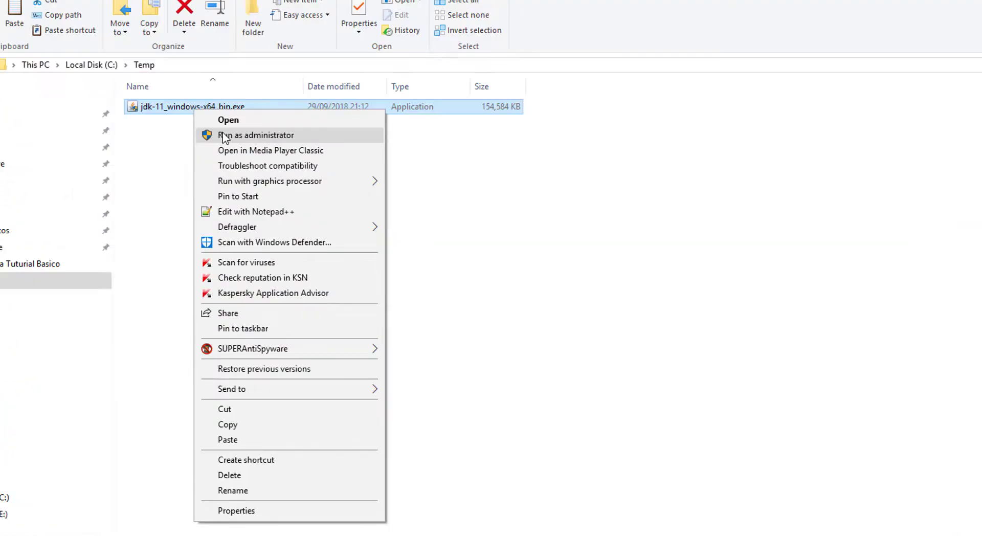
left_click(224, 135)
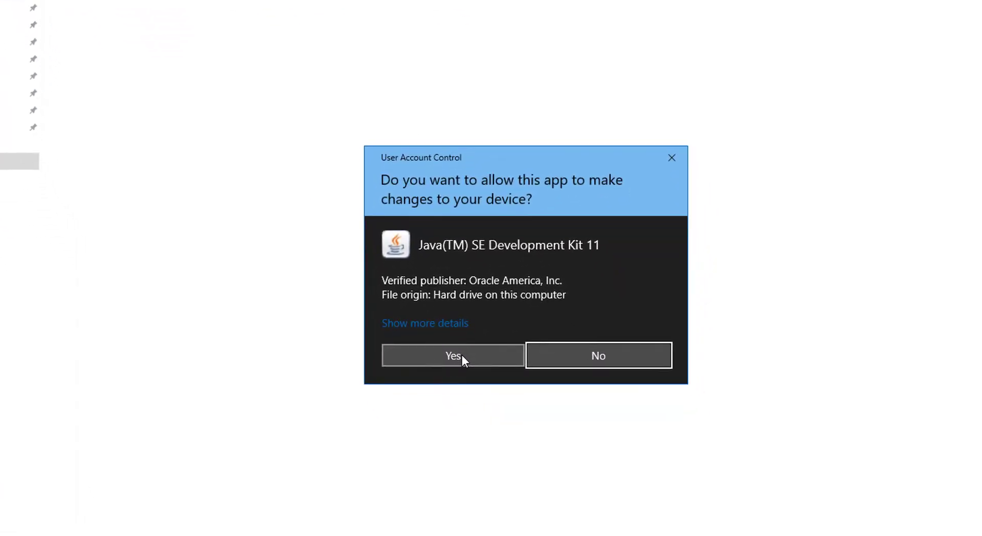
left_click(453, 355)
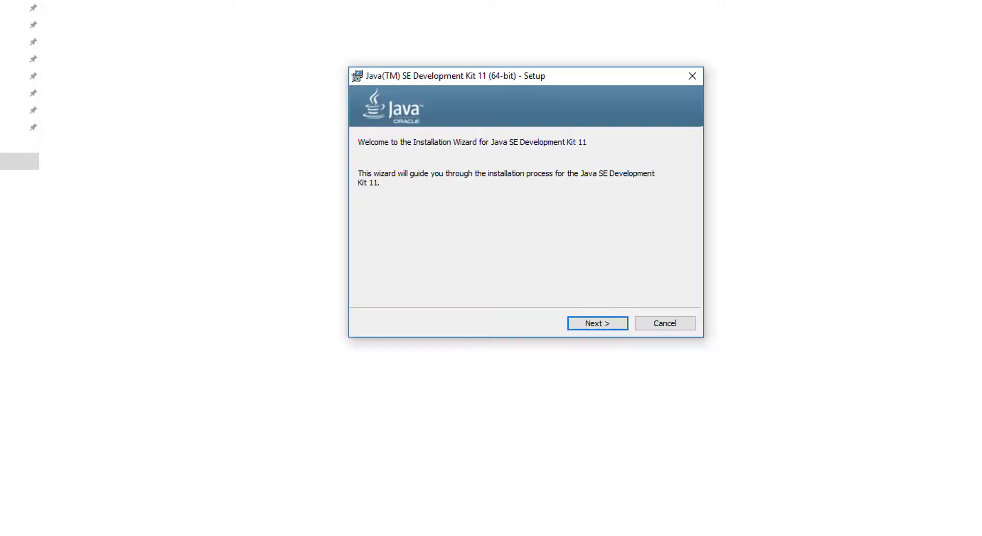
left_click(597, 324)
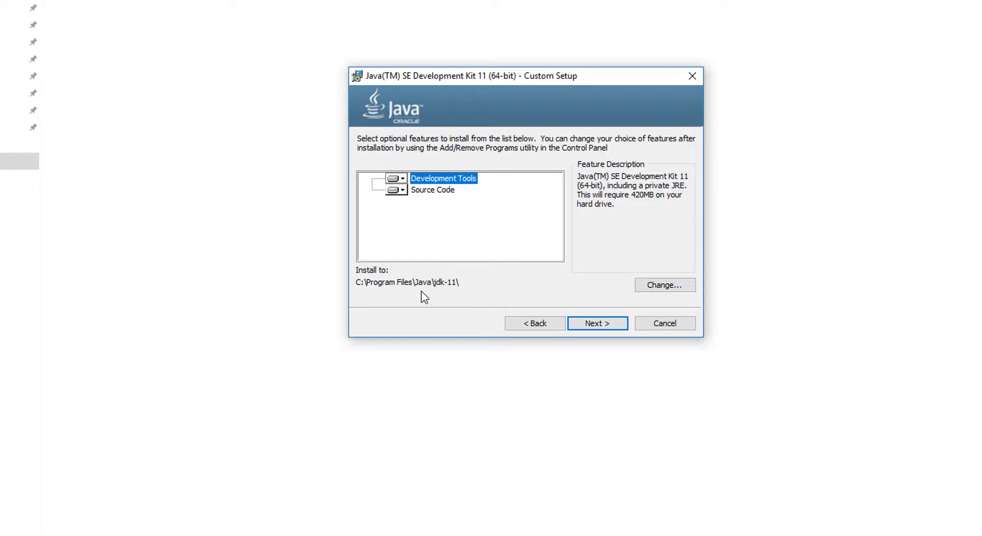
left_click(587, 328)
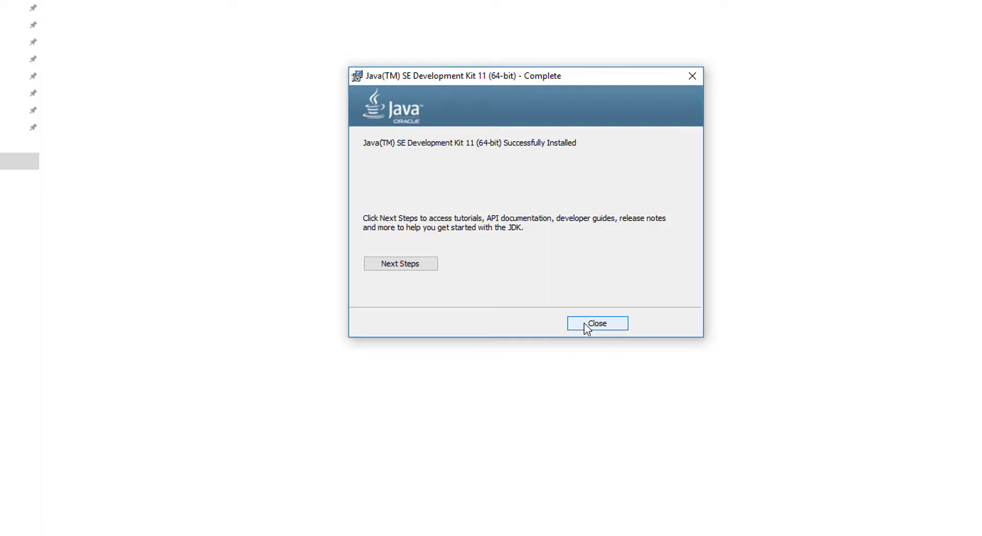
left_click(586, 324)
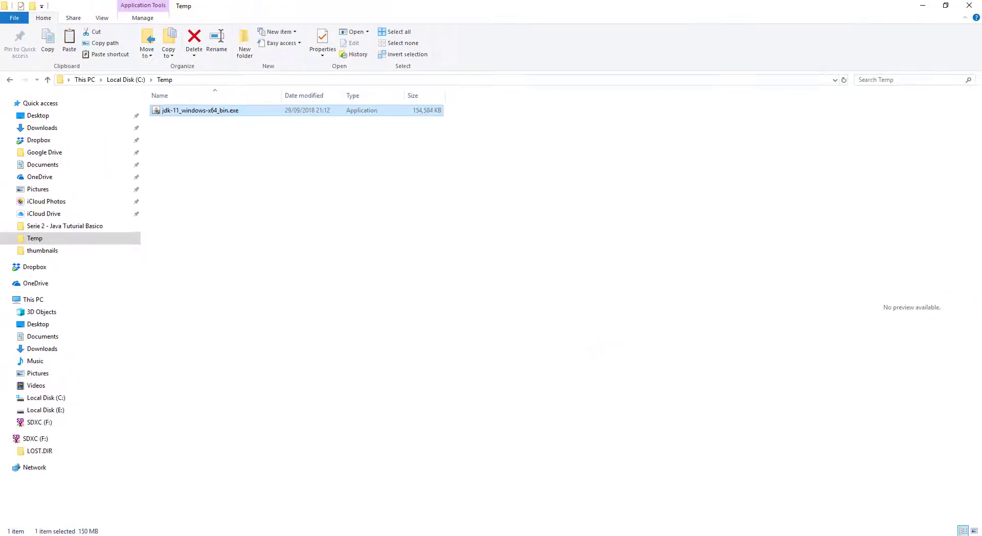
- Check the active Java version with java -version in a new Command Prompt window, and close both open Command Prompt windows
left_click(238, 498)
right_click(236, 535)
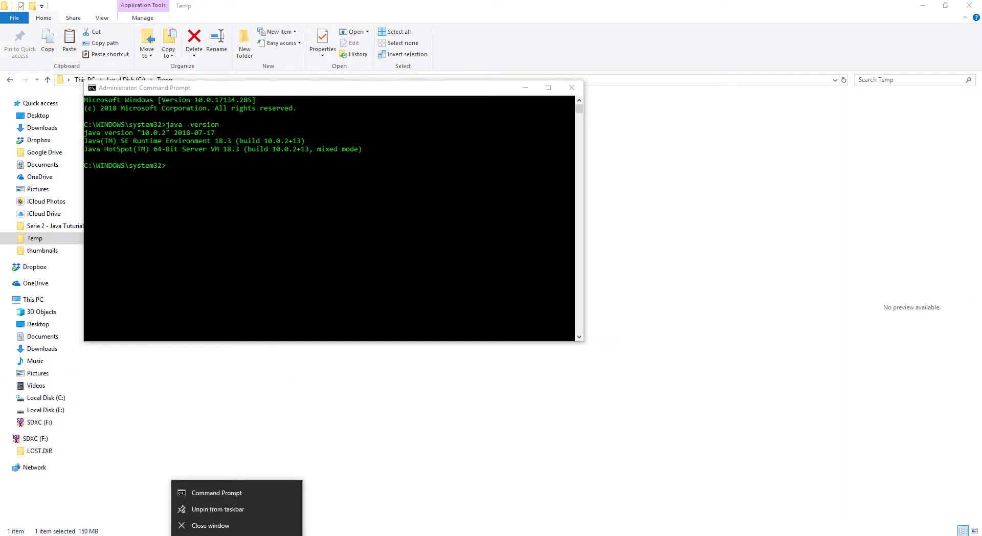
left_click(236, 494)
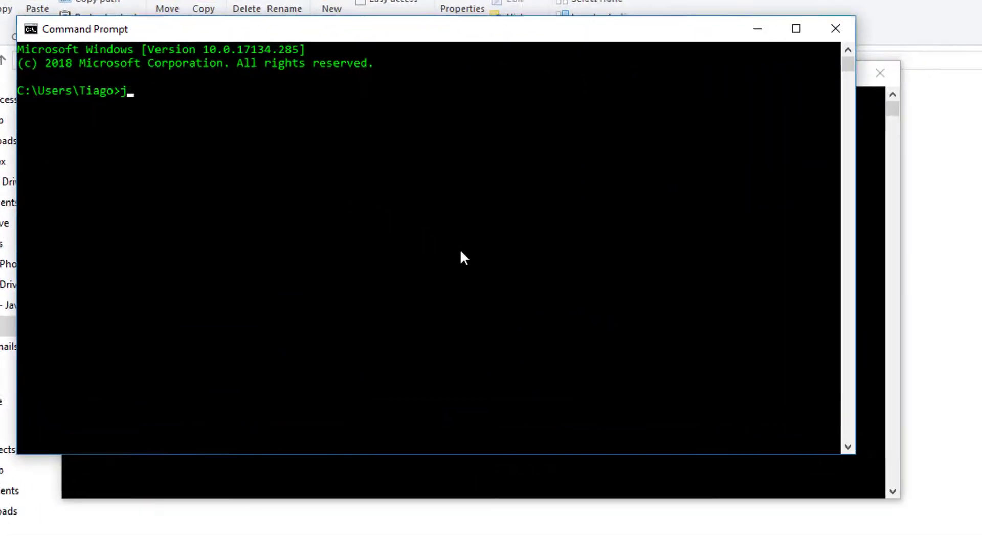
type("java")
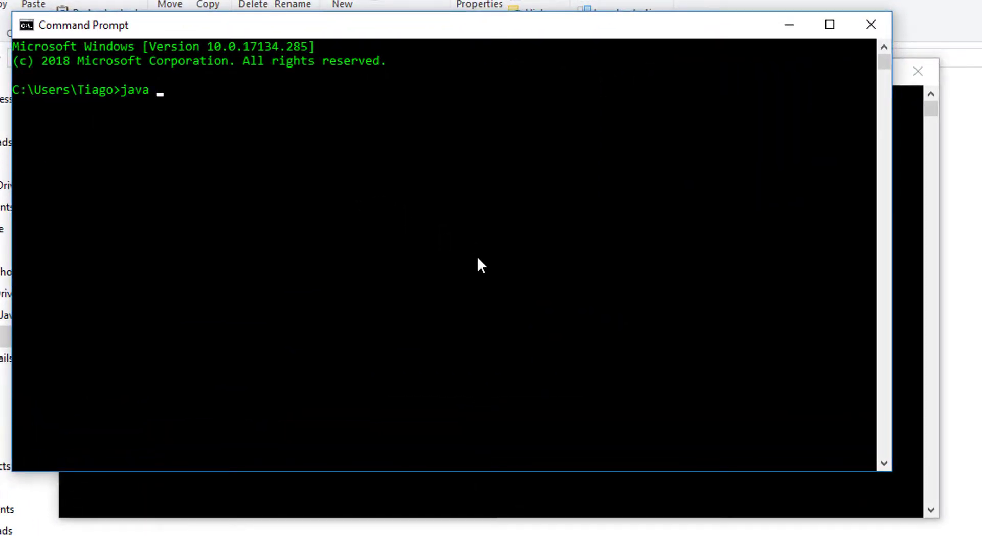
type(" -version")
key("Return")
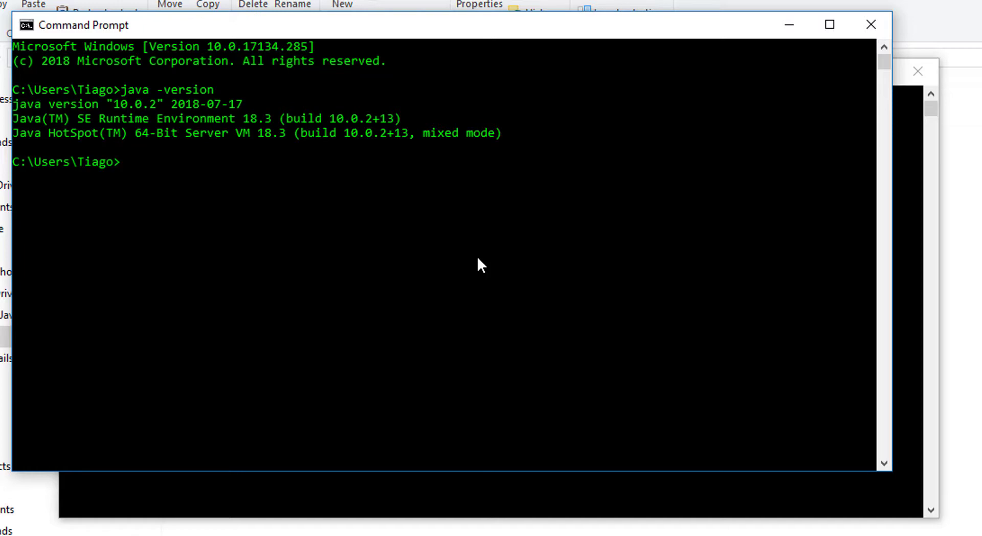
left_click(863, 30)
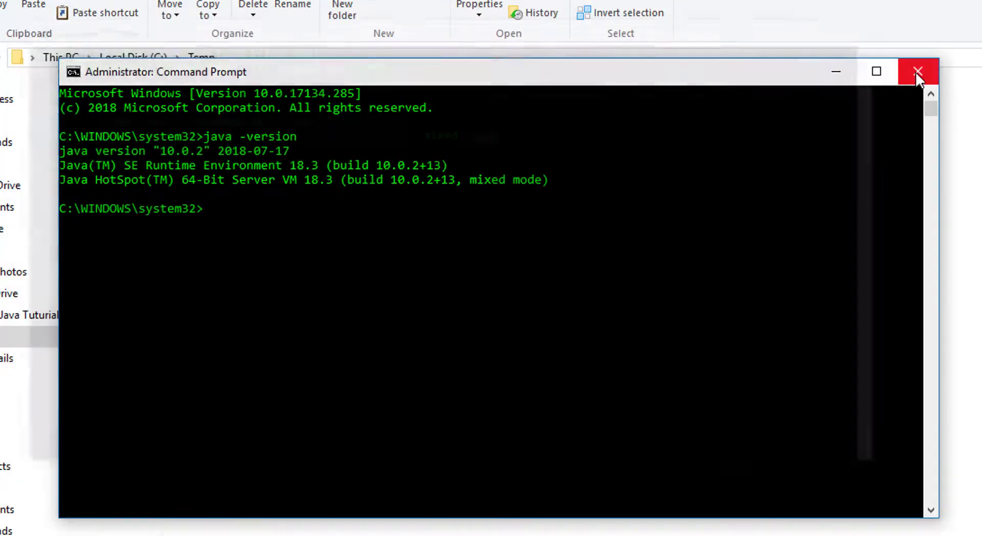
left_click(916, 72)
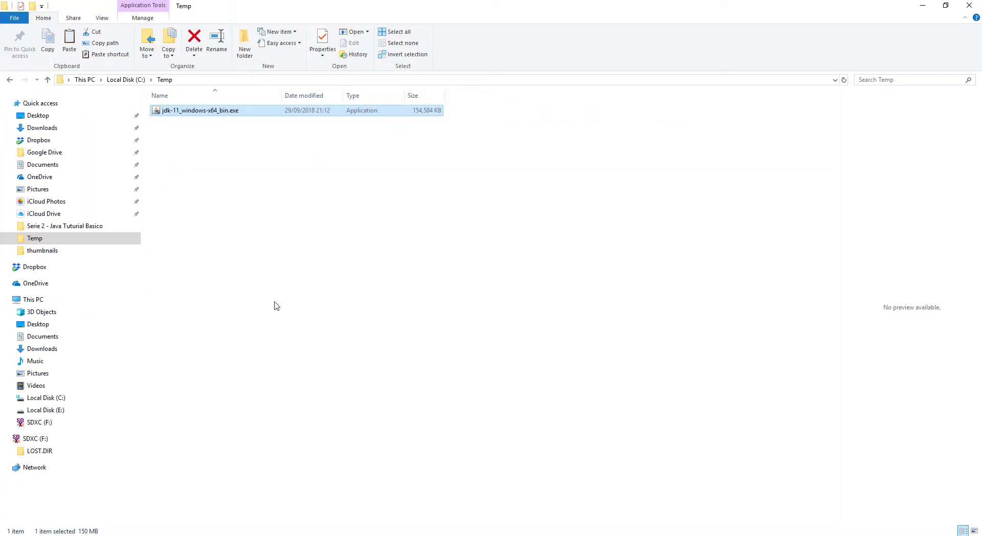
- Open the system variable Path for editing in the environment variables reached through This PC's properties
right_click(32, 299)
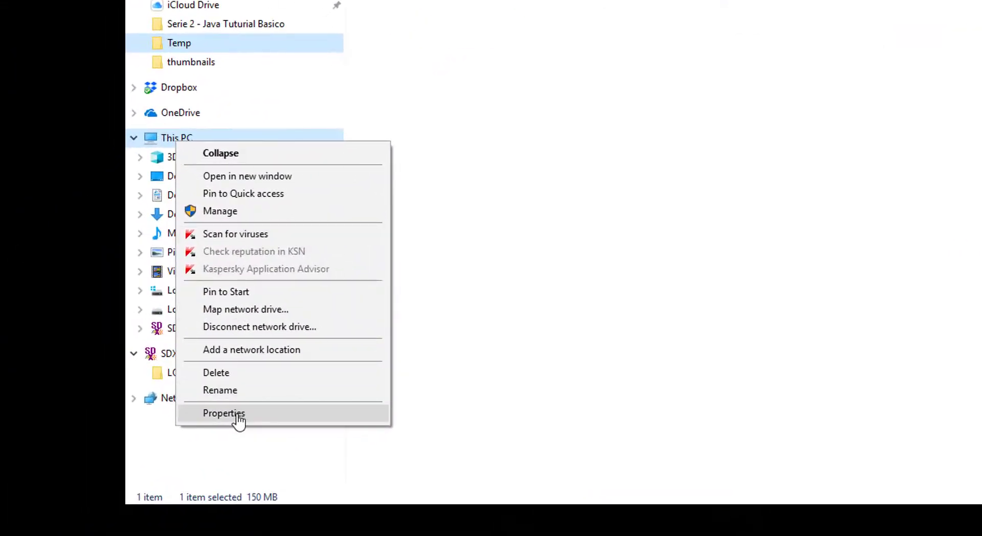
left_click(238, 414)
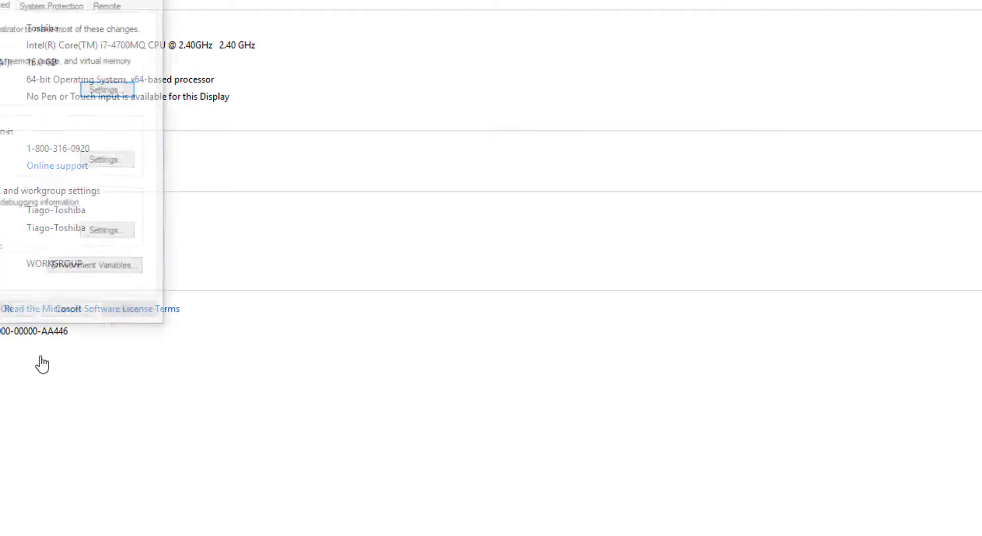
left_click(92, 268)
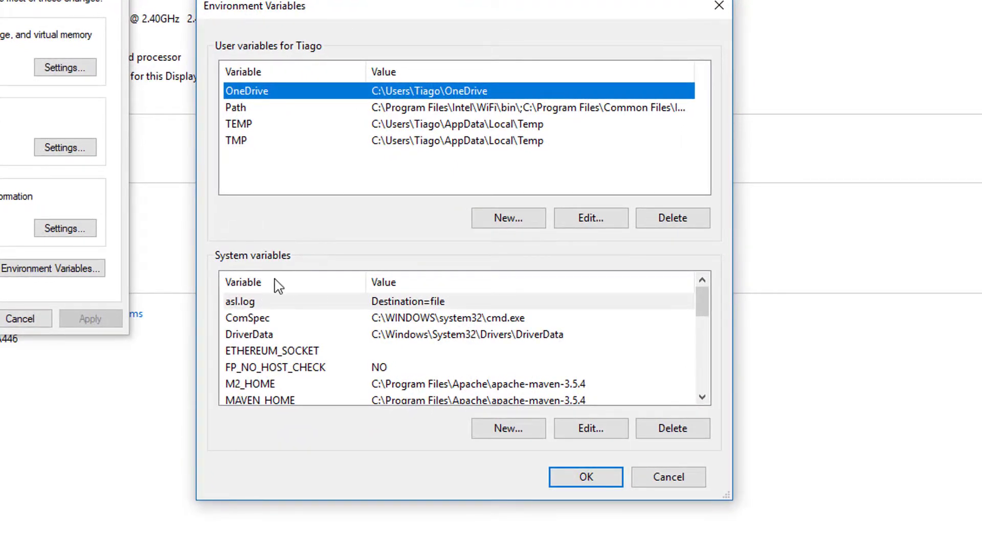
left_click_drag(707, 317, 706, 341)
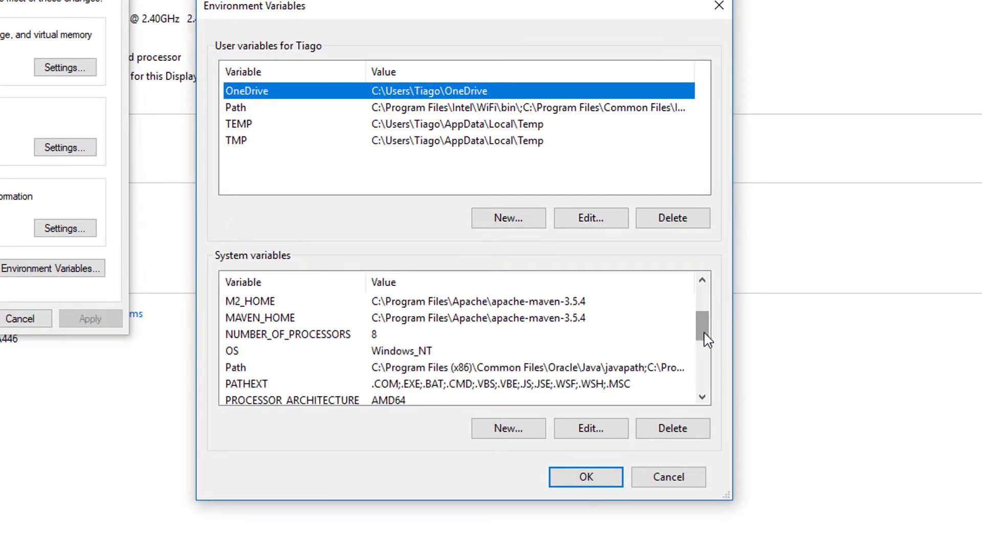
left_click(241, 370)
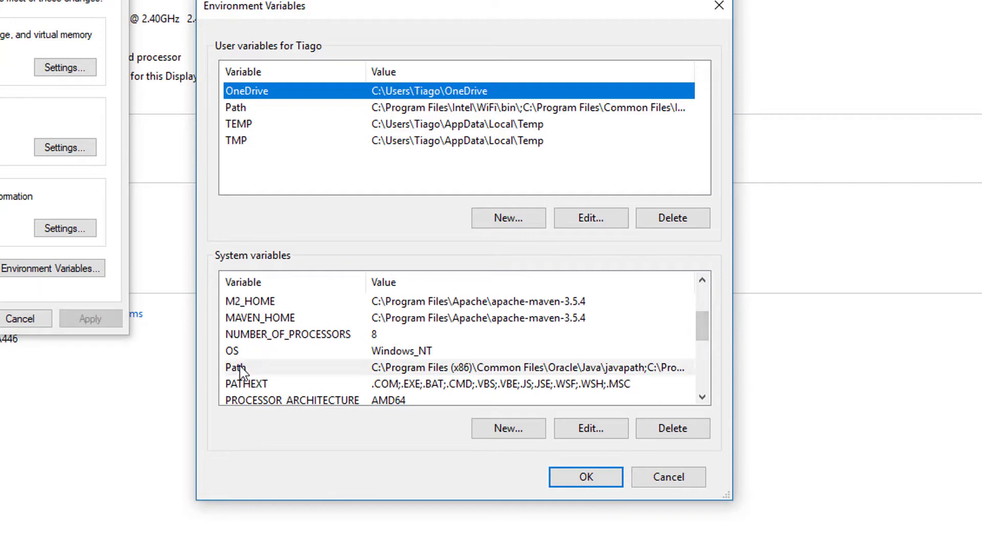
double_click(453, 368)
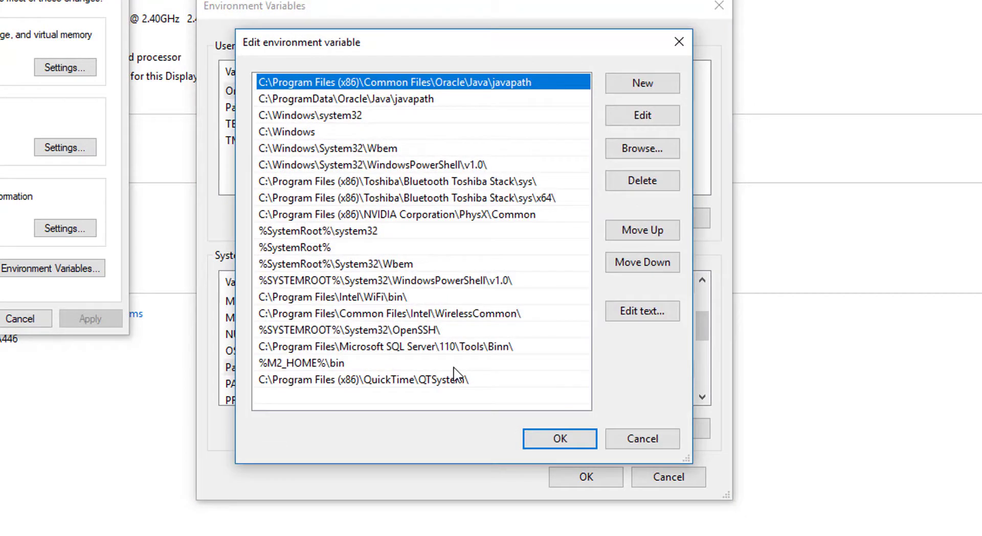
left_click(643, 84)
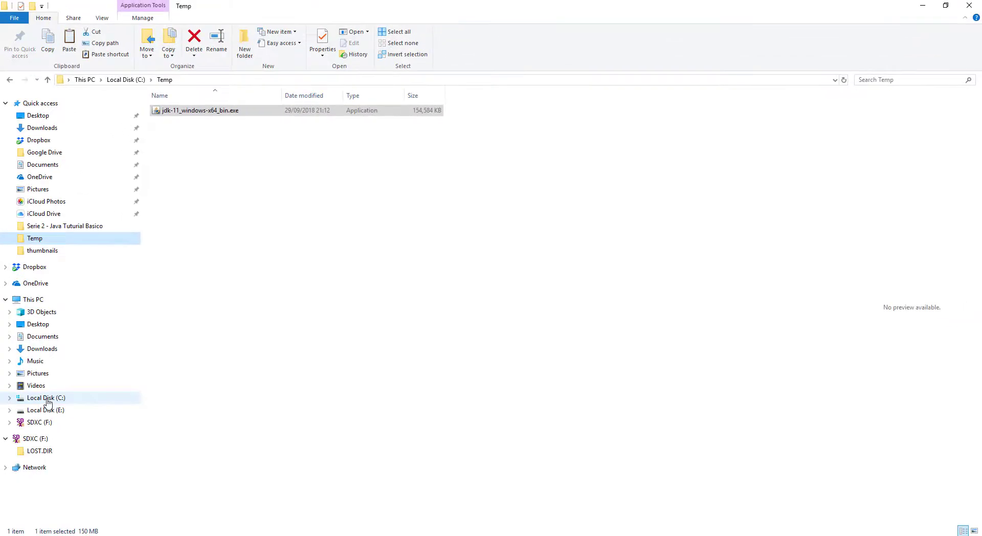
- In File Explorer, go to C:\Program Files\Java\jdk-11\bin and copy the folder's full path
left_click(46, 399)
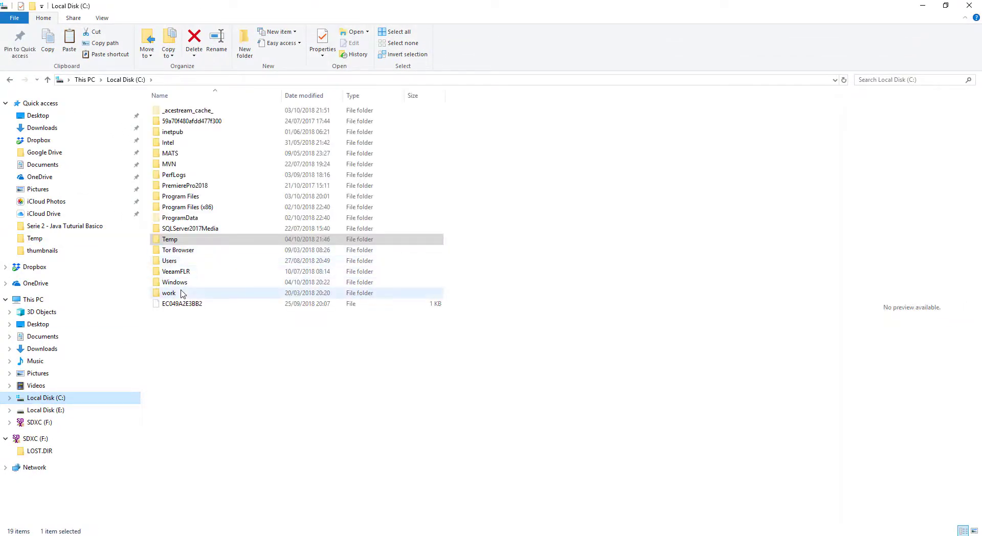
left_click(187, 241)
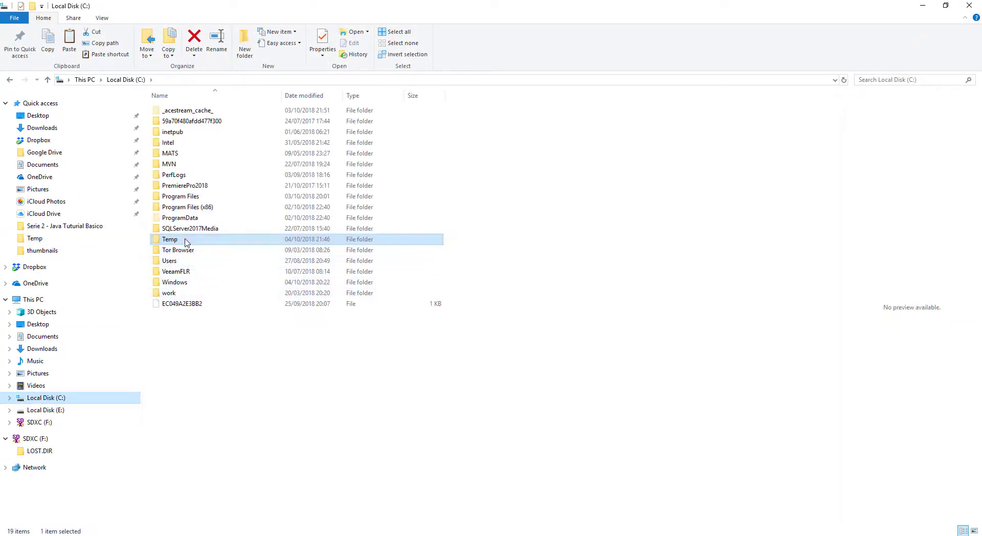
left_click(195, 198)
double_click(195, 197)
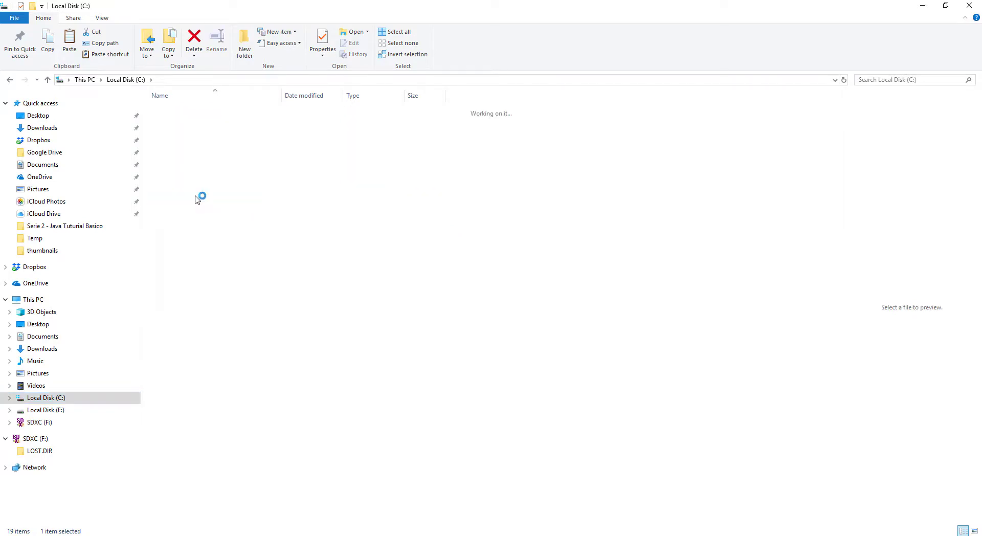
left_click(197, 197)
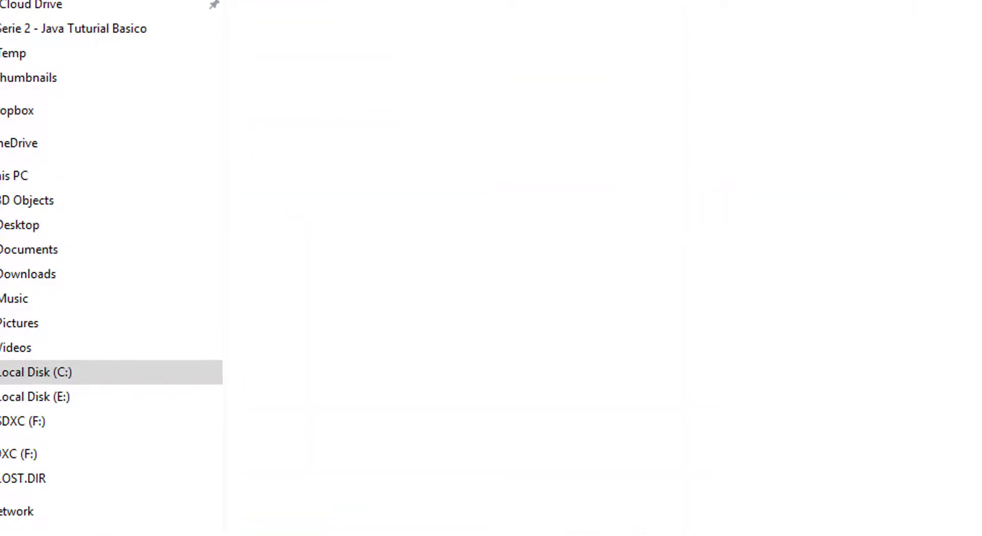
left_click(270, 108)
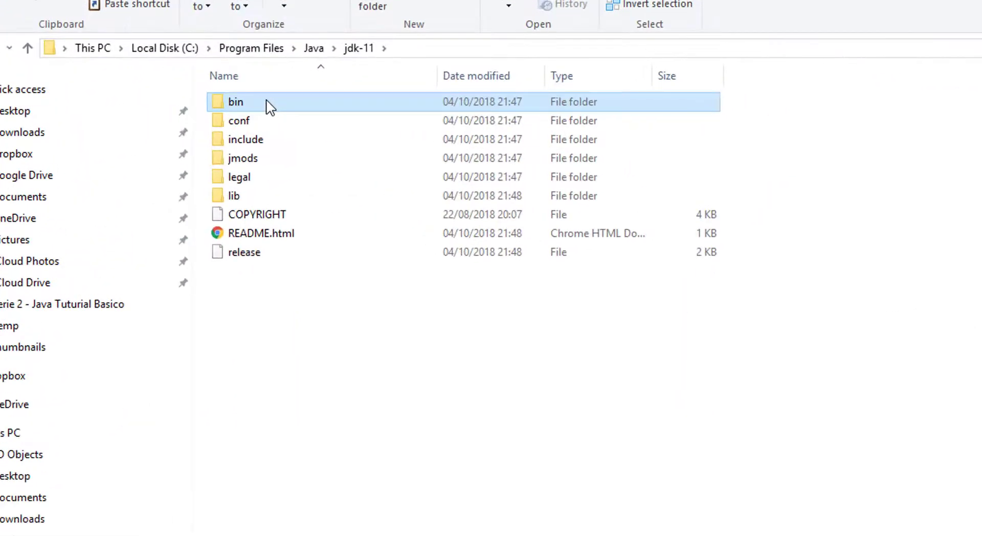
double_click(270, 108)
left_click(479, 52)
key("ctrl+c")
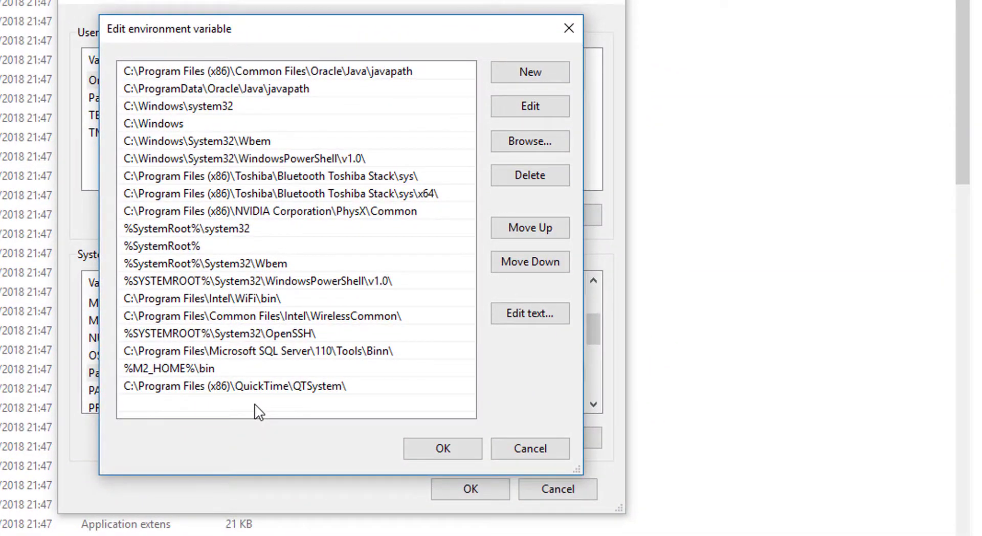
- Add the copied path C:\Program Files\Java\jdk-11\bin as a new entry in the system Path variable
left_click(523, 79)
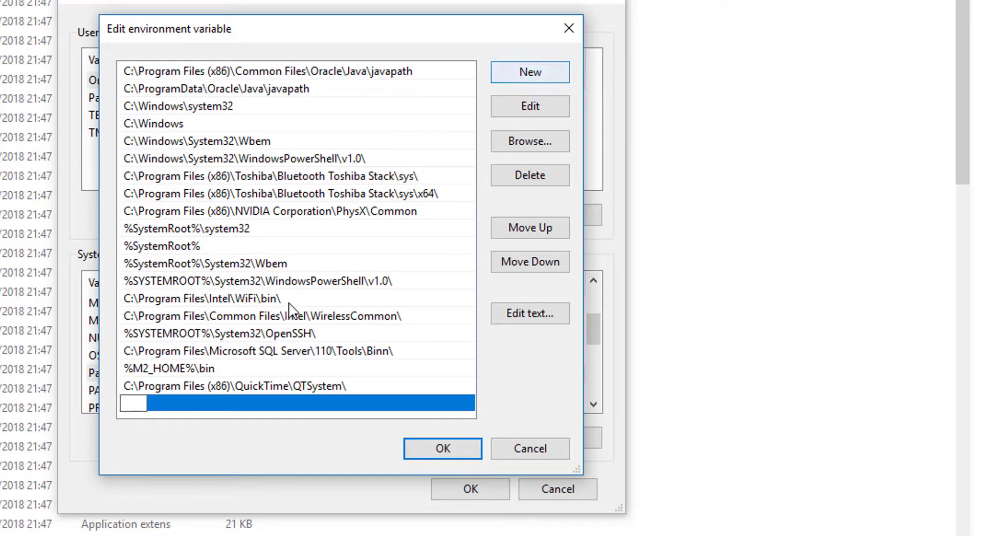
key("ctrl+v")
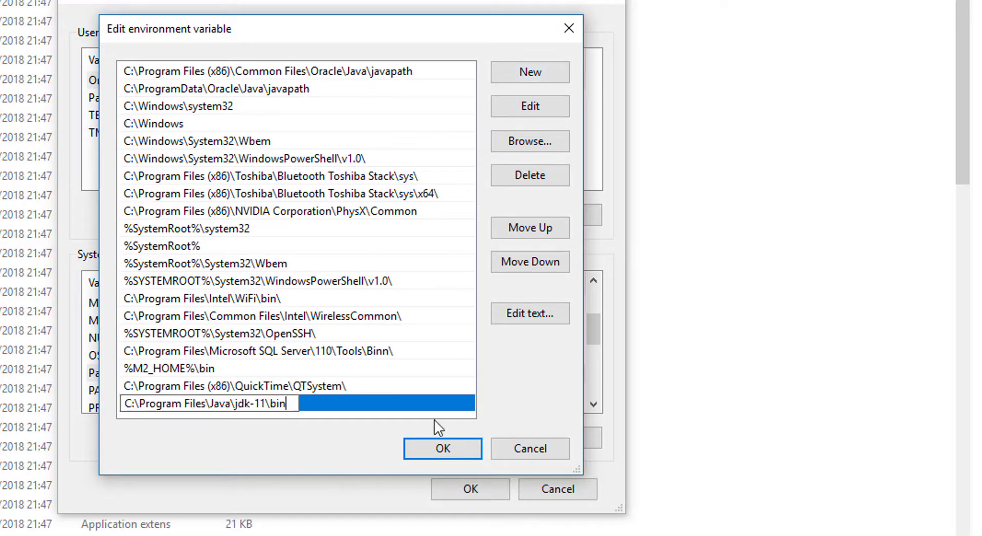
left_click(443, 450)
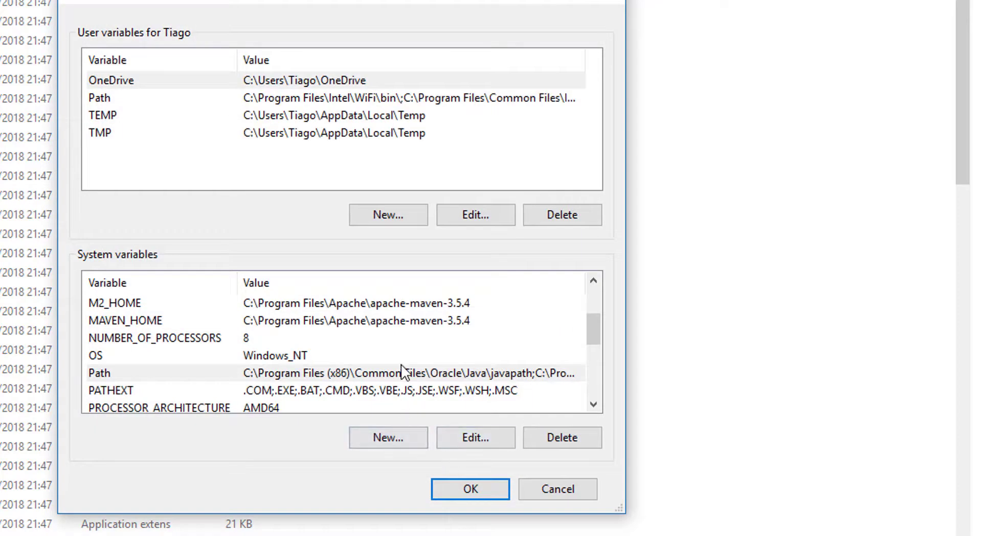
- Move the C:\Program Files\Java\jdk-11\bin entry to the first place in the system Path variable and save the environment variables
left_click(401, 373)
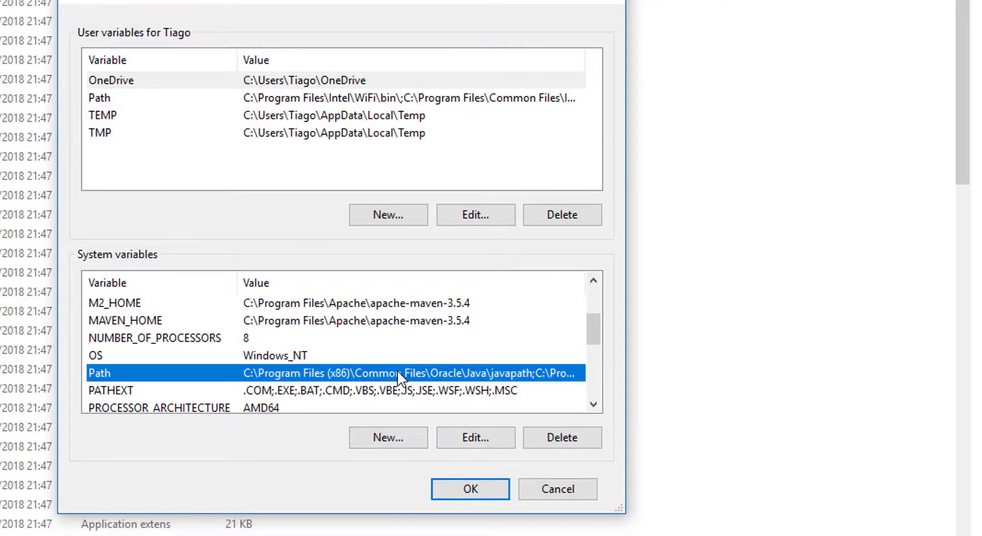
double_click(398, 373)
left_click(260, 403)
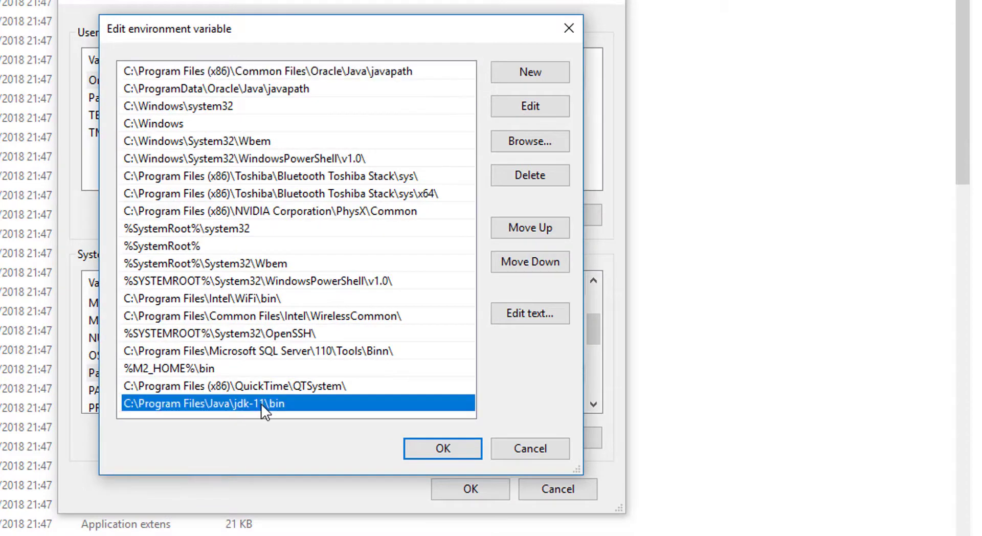
left_click(535, 229)
left_click(535, 229)
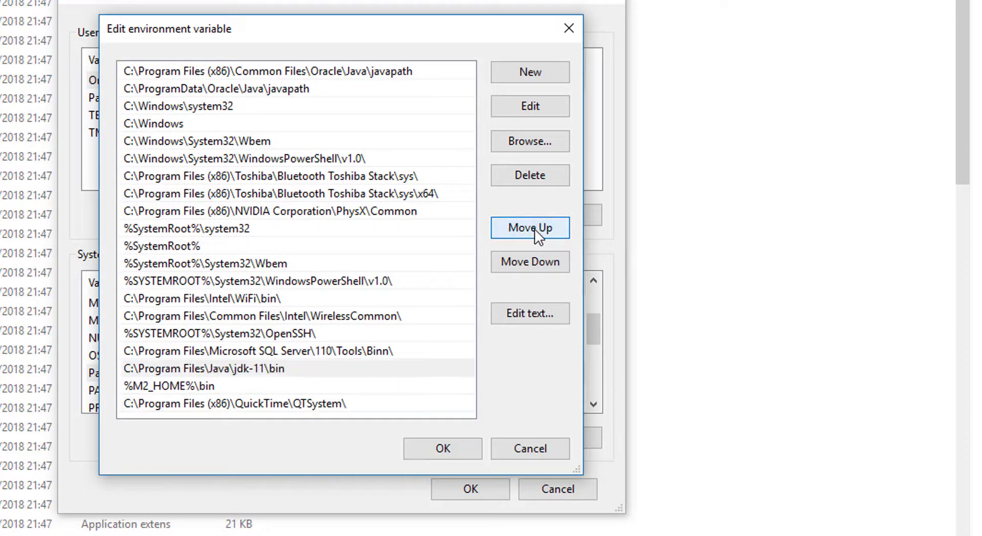
left_click(535, 229)
left_click(535, 228)
left_click(536, 228)
double_click(535, 228)
double_click(535, 229)
double_click(535, 229)
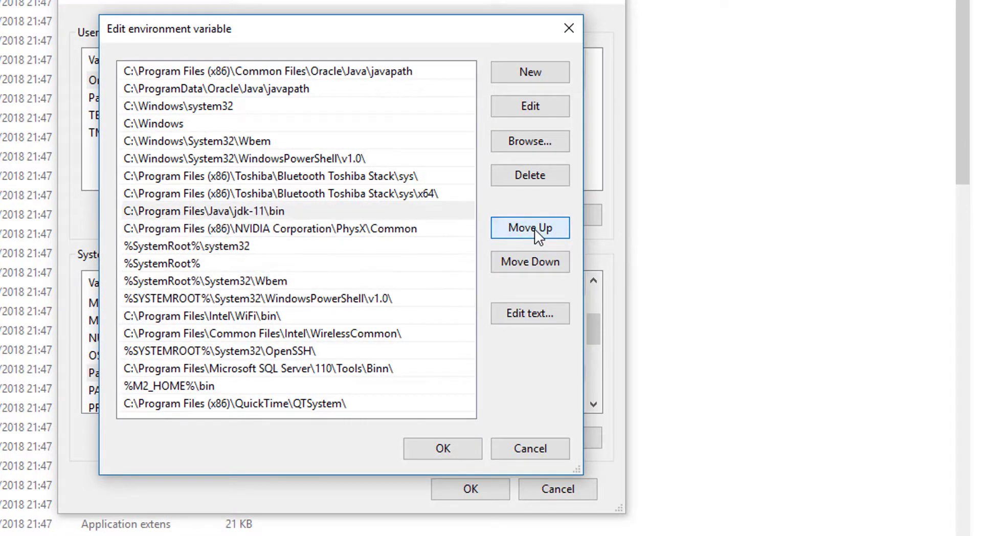
double_click(535, 228)
left_click(535, 228)
double_click(535, 229)
double_click(535, 229)
left_click(535, 229)
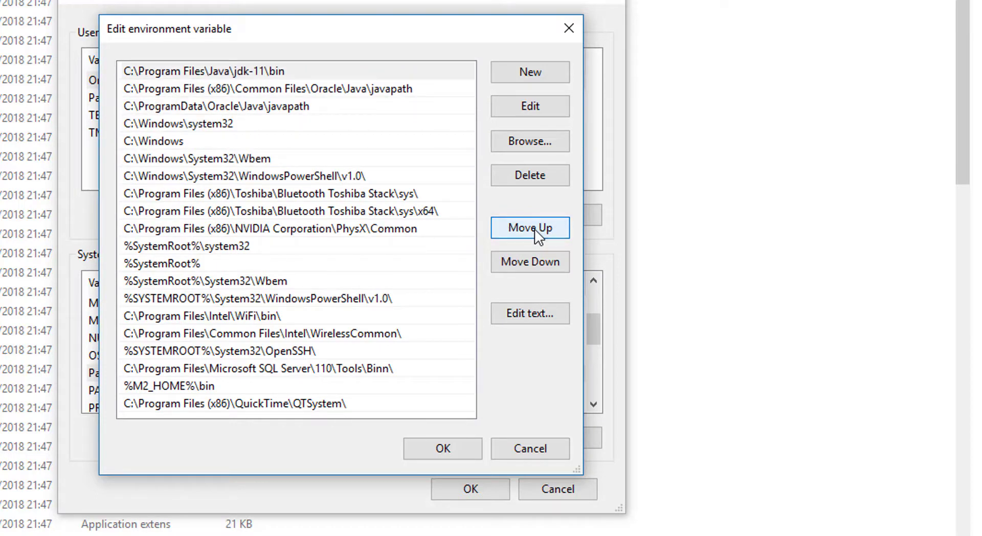
left_click(443, 450)
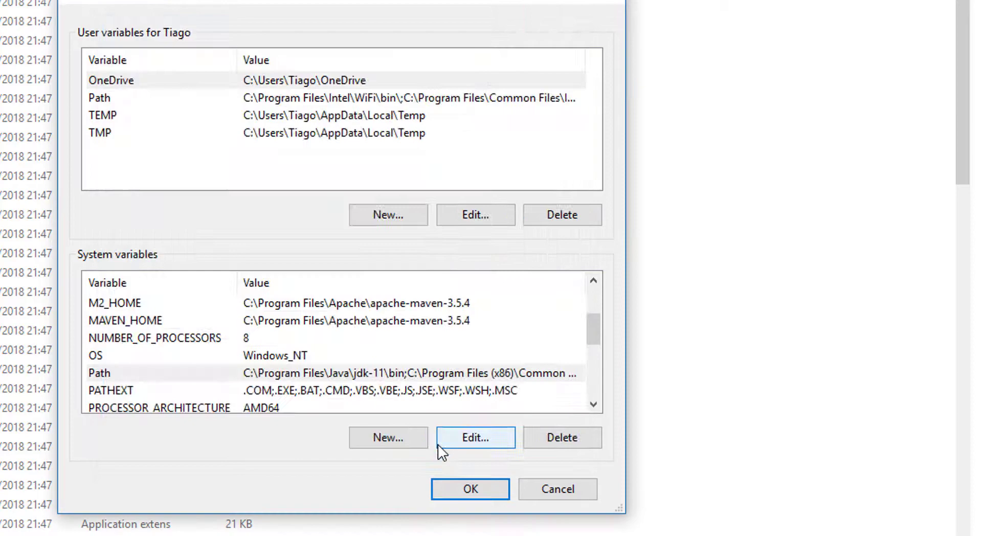
left_click(455, 490)
left_click(187, 310)
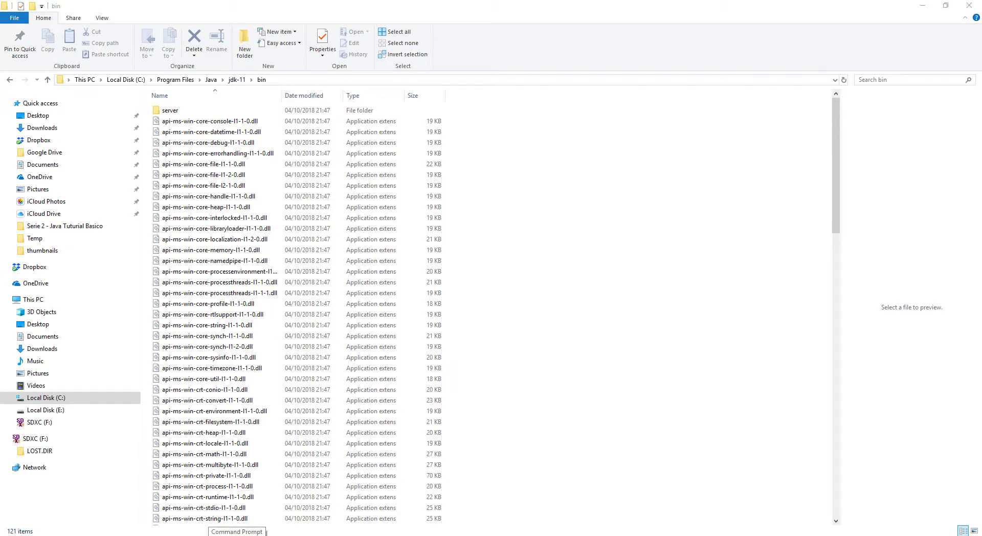
- Open a new Command Prompt as administrator and check the Java runtime and compiler versions with java --version and javac -version
right_click(237, 534)
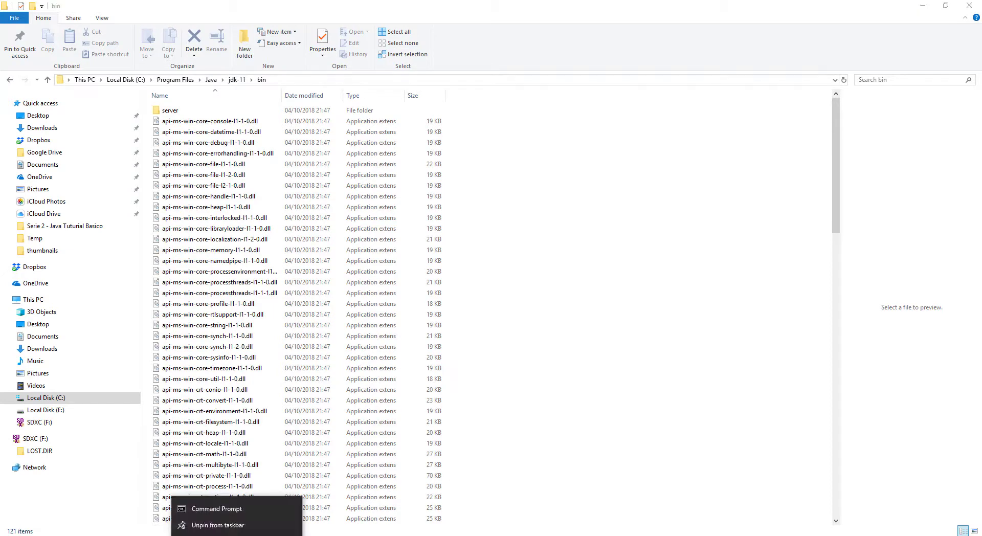
right_click(232, 513)
left_click(253, 456)
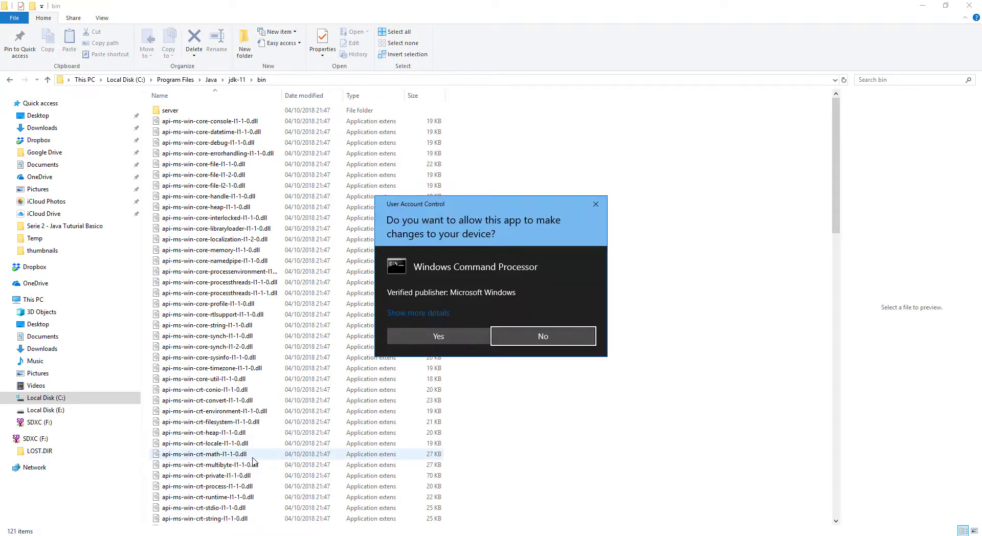
left_click(465, 342)
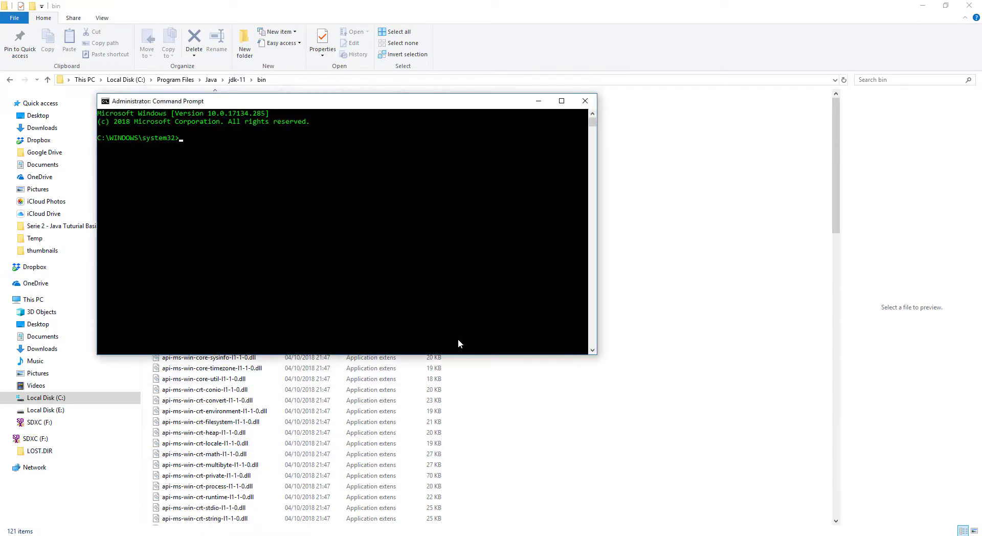
type("java")
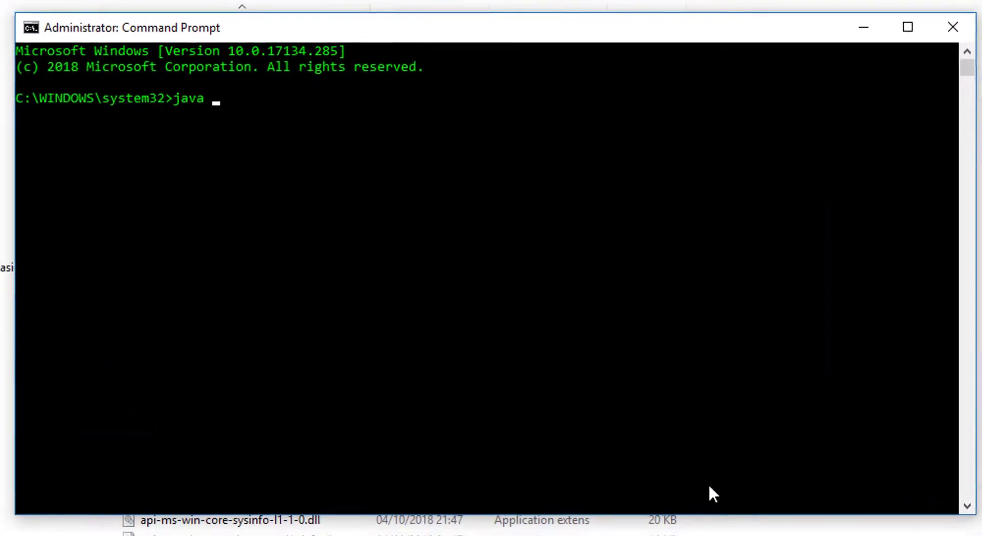
type(" --version")
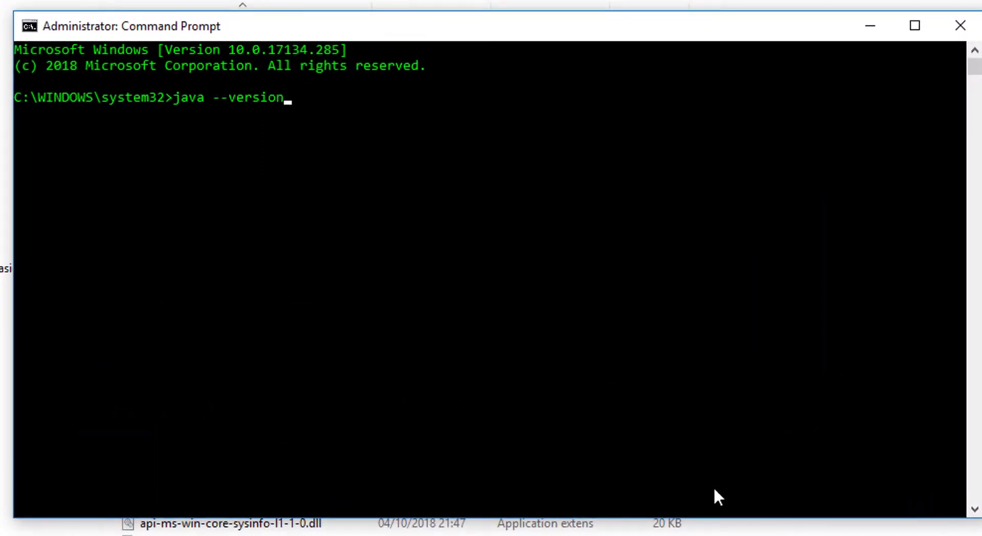
key("Return")
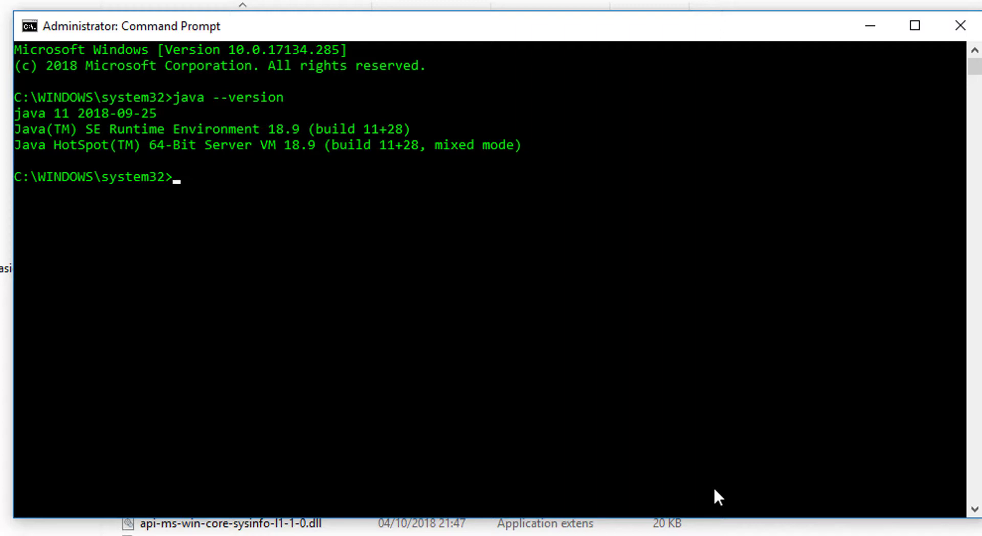
type("javac -version")
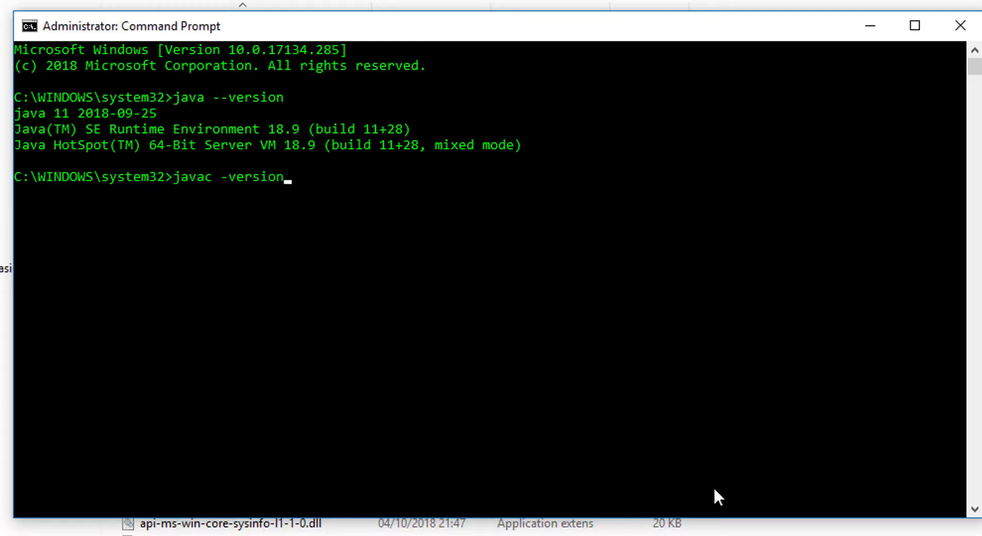
key("Return")
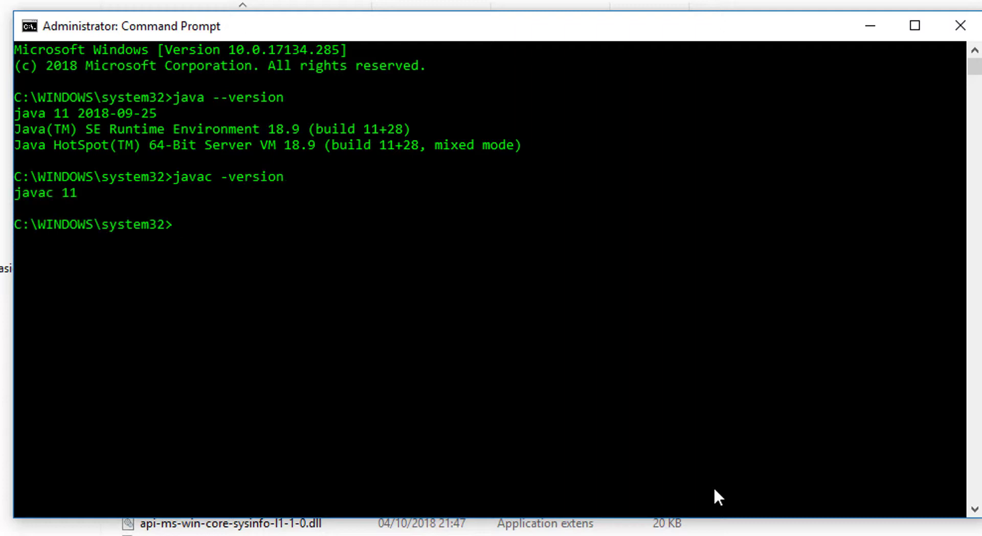